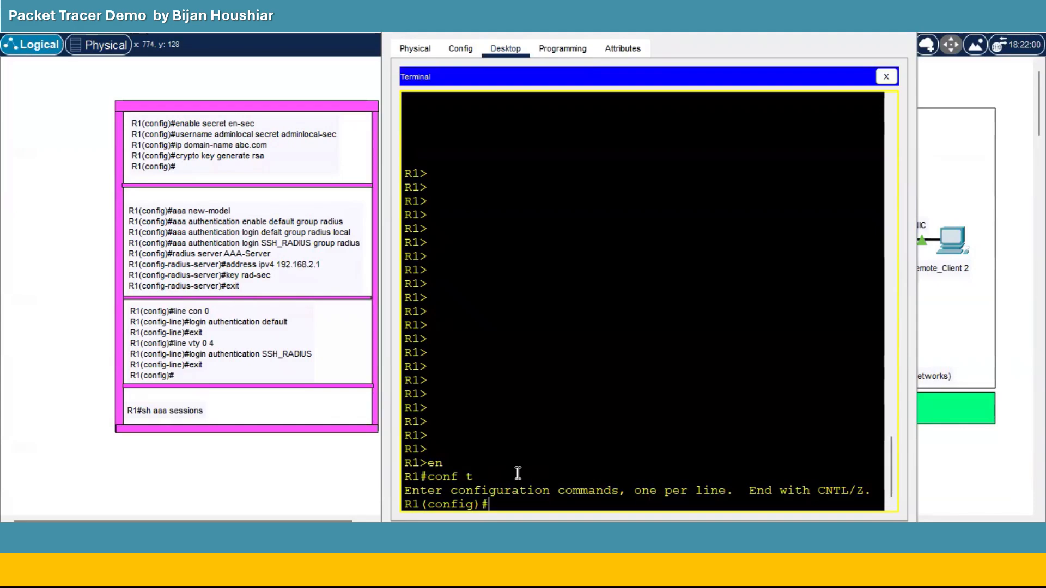
Set R1's enable secret password and begin the adminlocal username command.
type("enable secret")
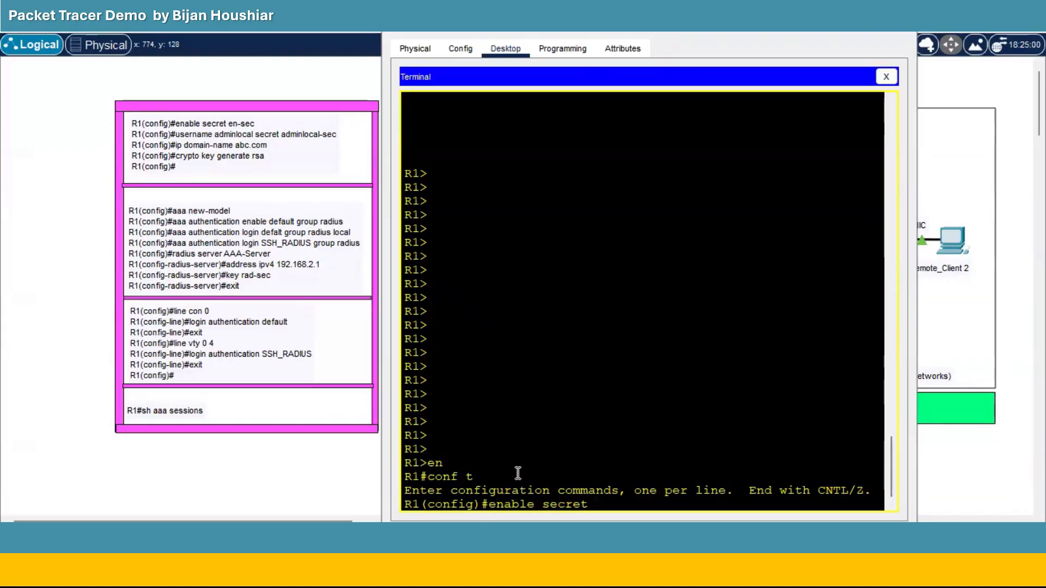
type(" en-sec")
key("Return")
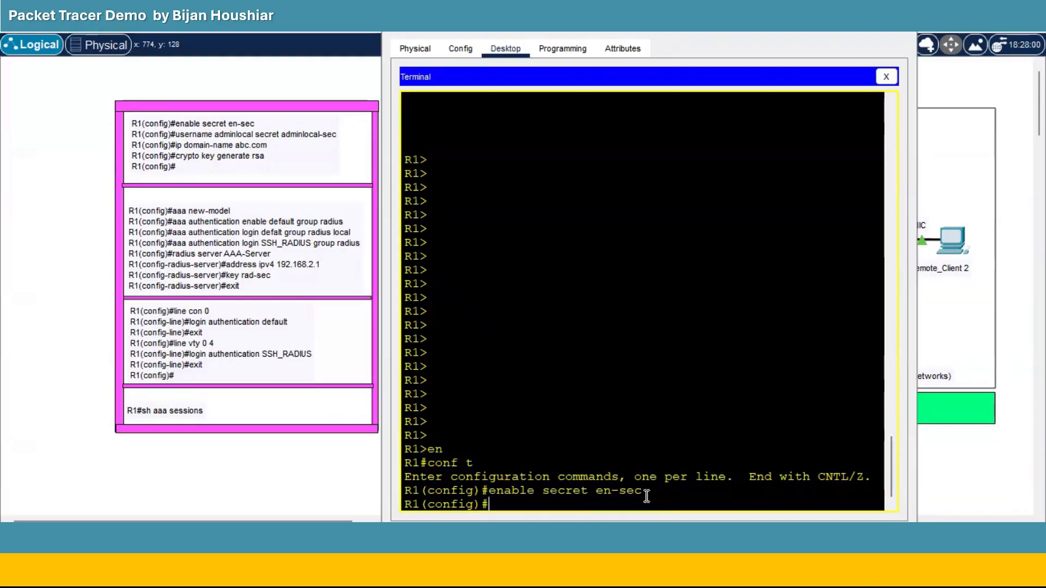
left_click_drag(640, 494, 489, 495)
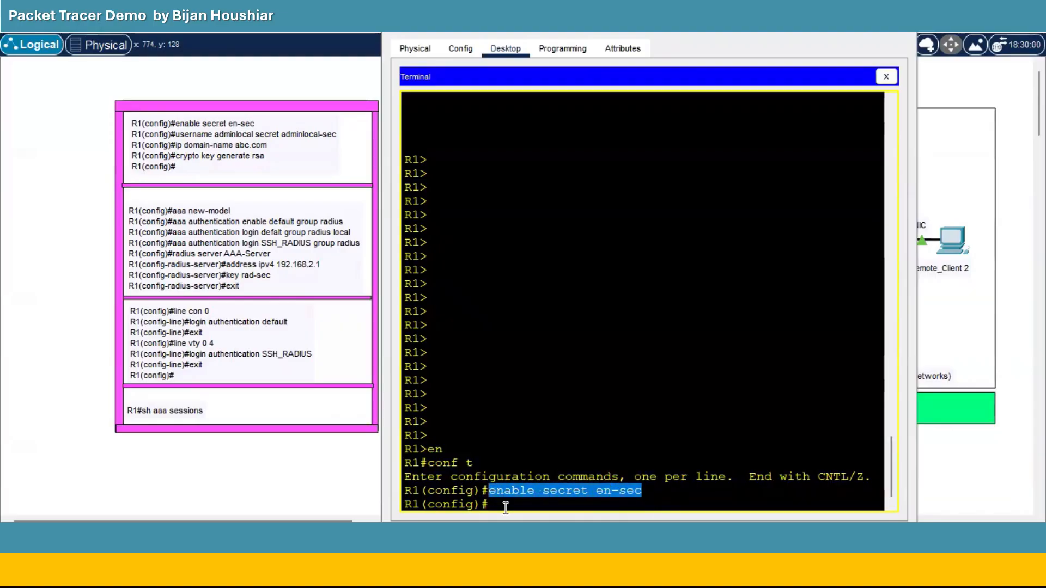
left_click(505, 507)
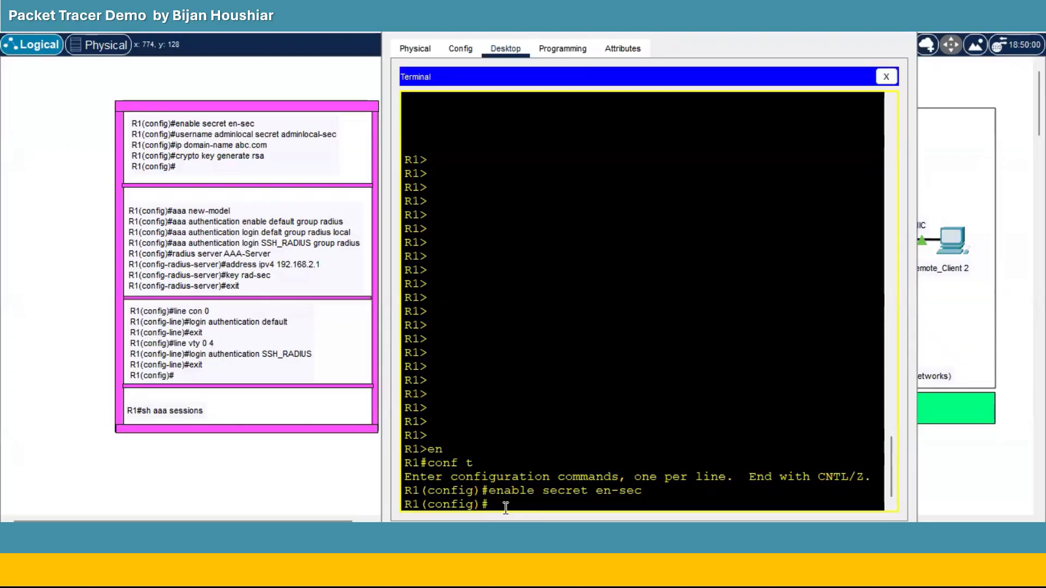
type("username ad")
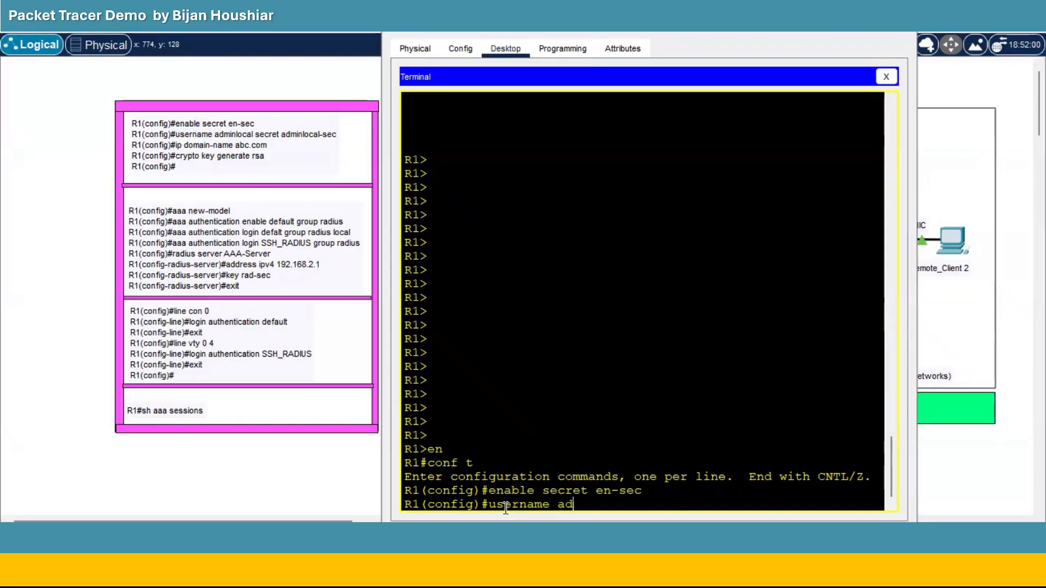
type("minloca")
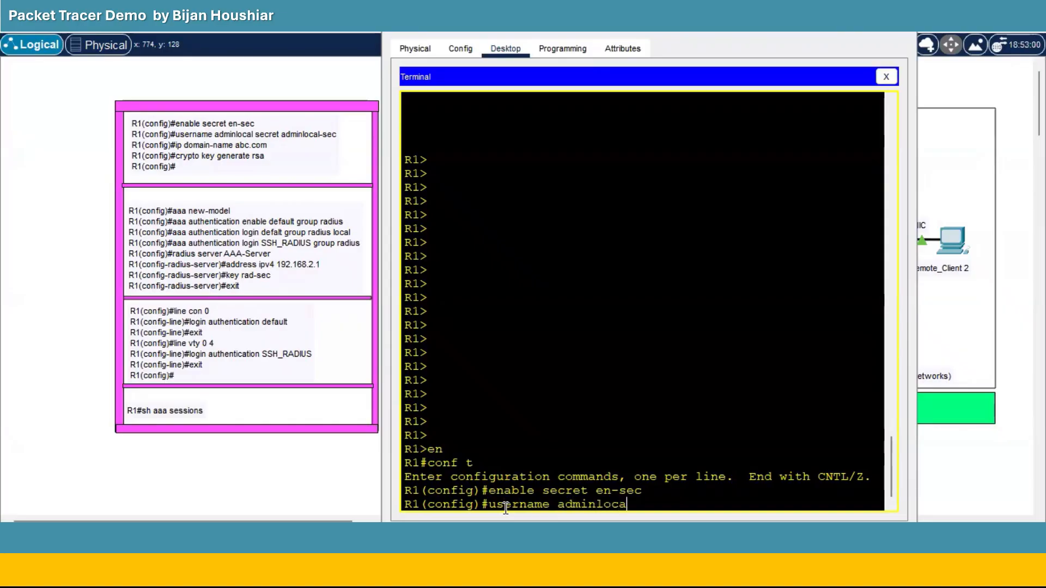
type("l secret adminlocal-sec")
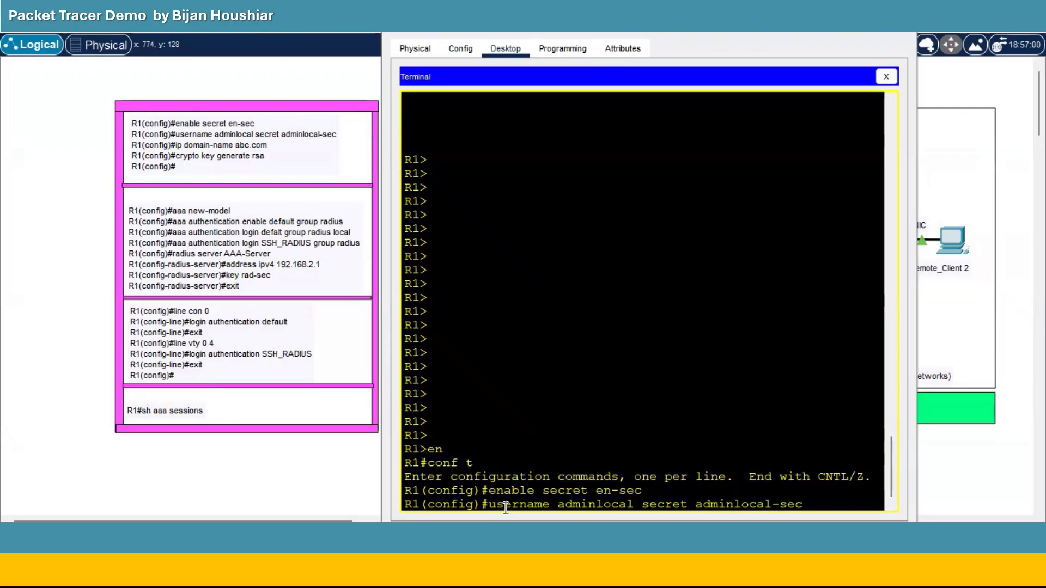
Create local user adminlocal with its secret password on R1.
key("Return")
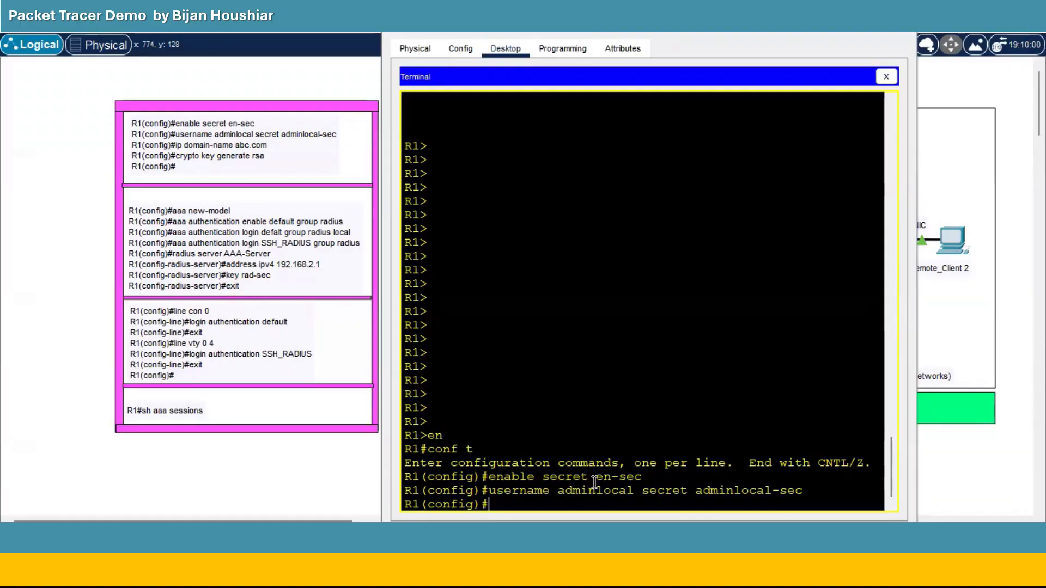
left_click_drag(595, 478, 644, 480)
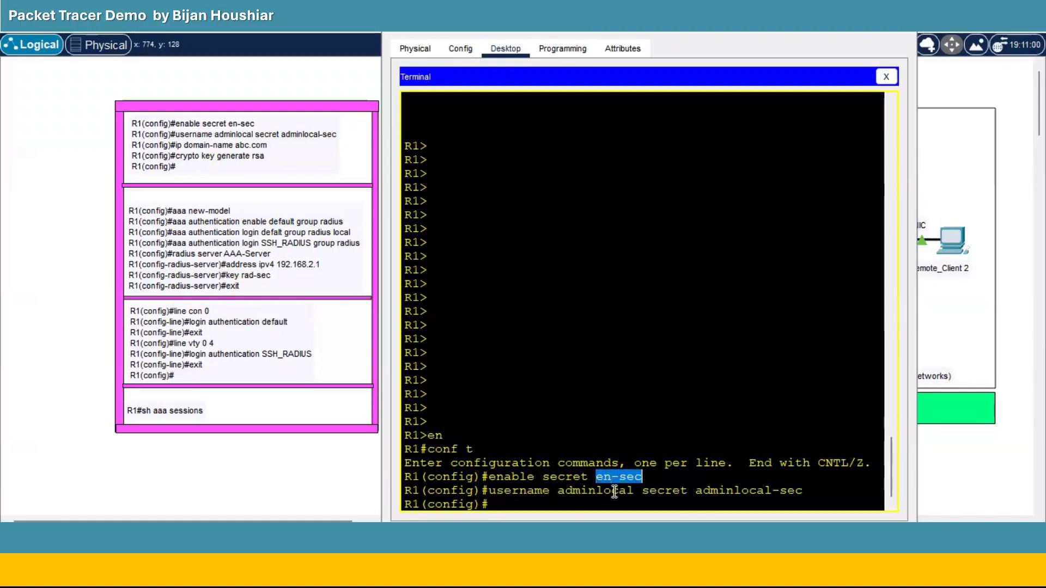
left_click(530, 506)
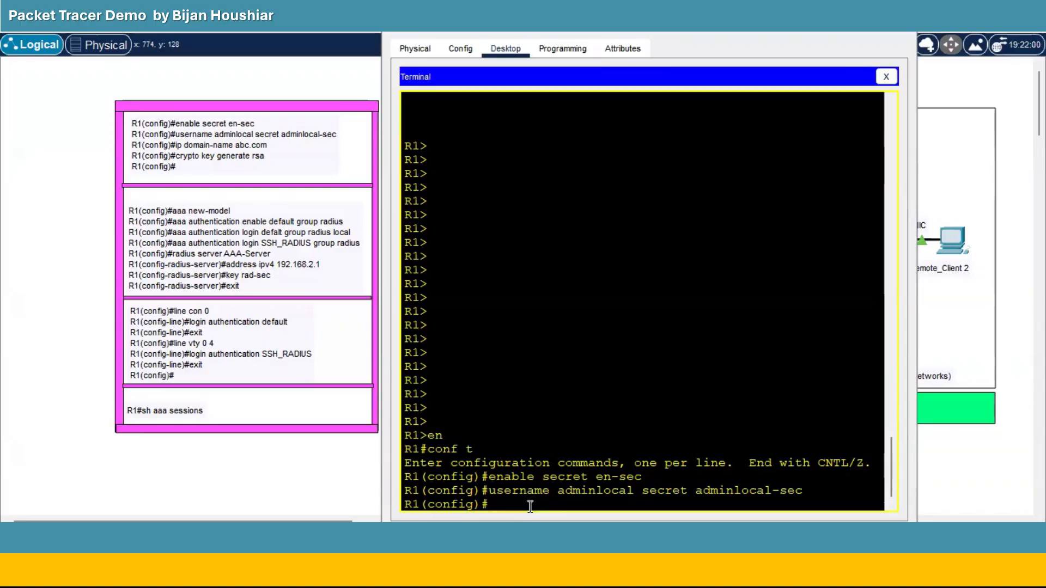
Set domain name abc.com and generate 2048-bit RSA keys, then start the line vty 0 4 command.
type("ip domain-name")
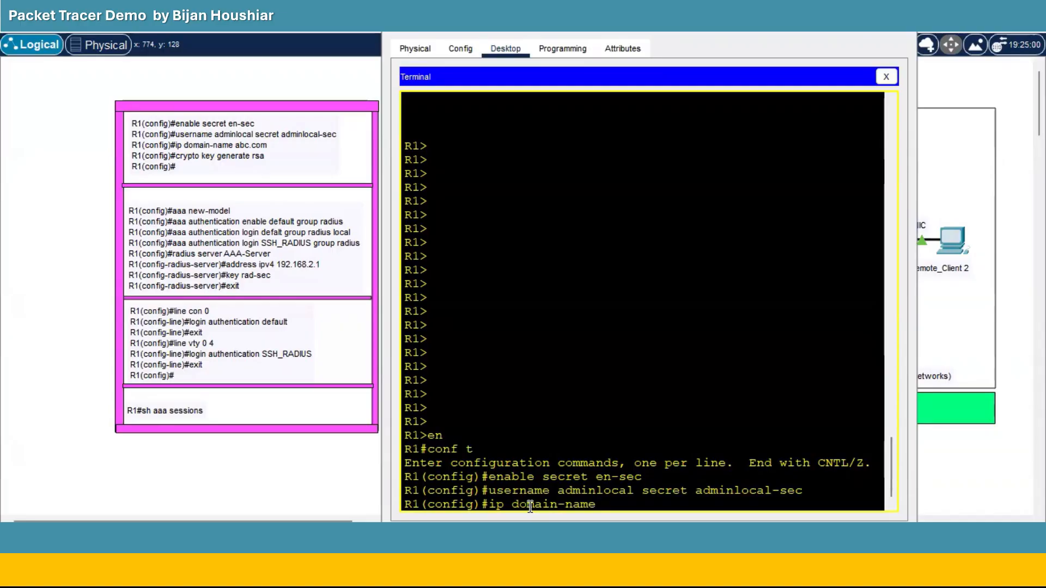
type(" abc.com")
key("Return")
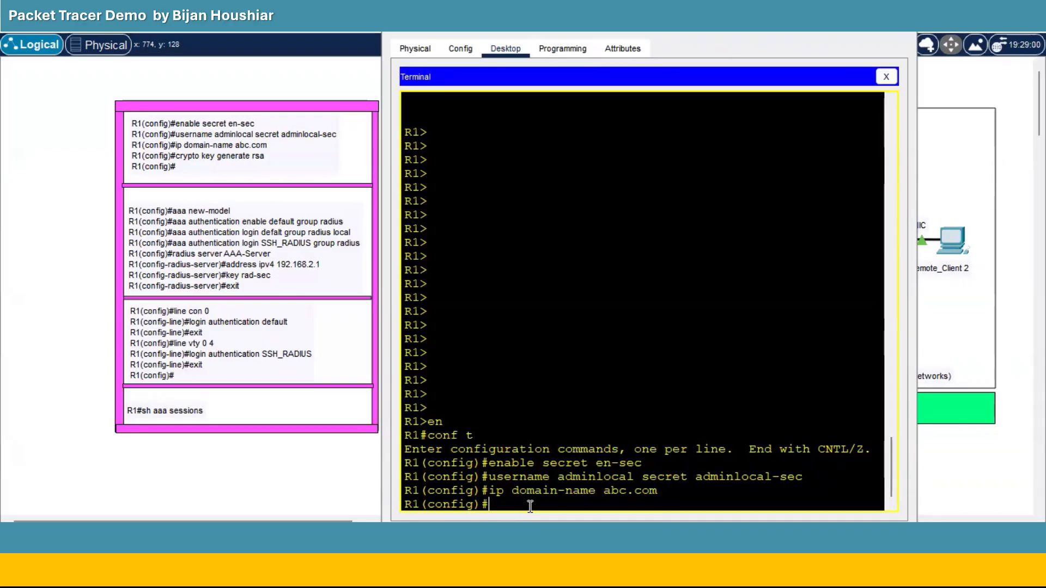
type("crypto key generate")
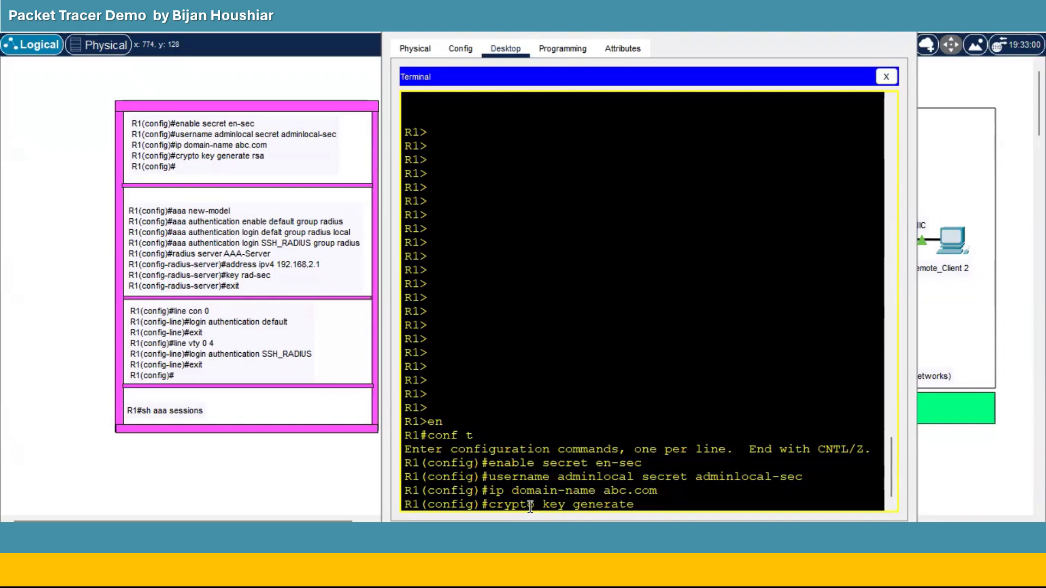
type(" rsa")
key("Return")
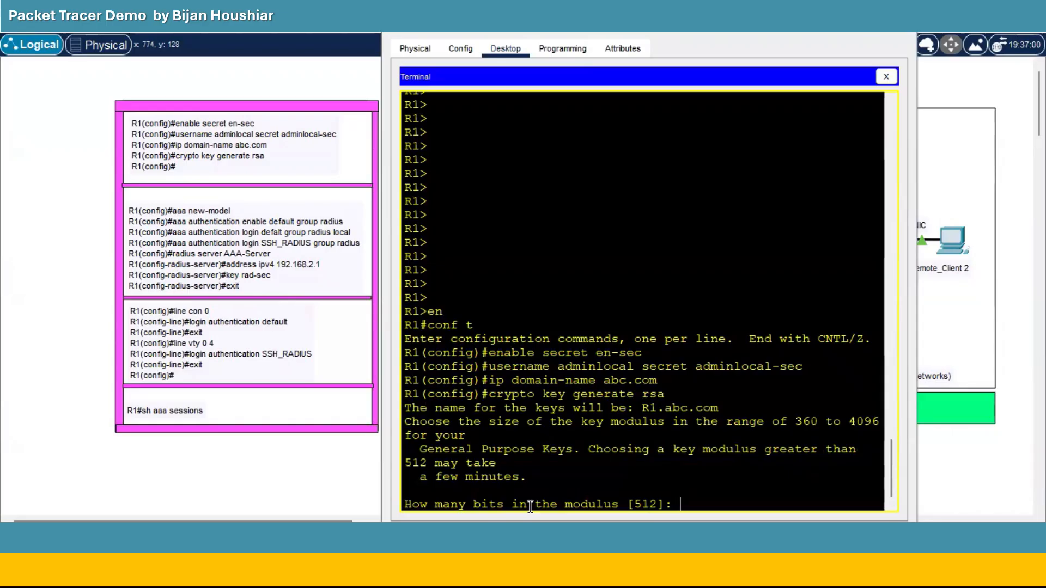
type("2014")
key("BackSpace")
key("BackSpace")
type("48")
key("Return")
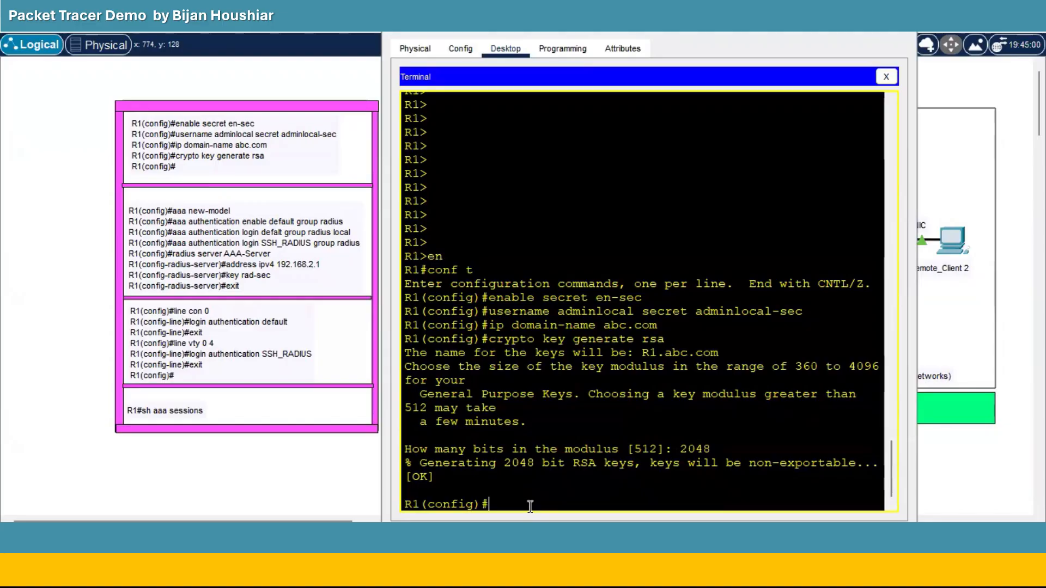
type("line vty 0 4")
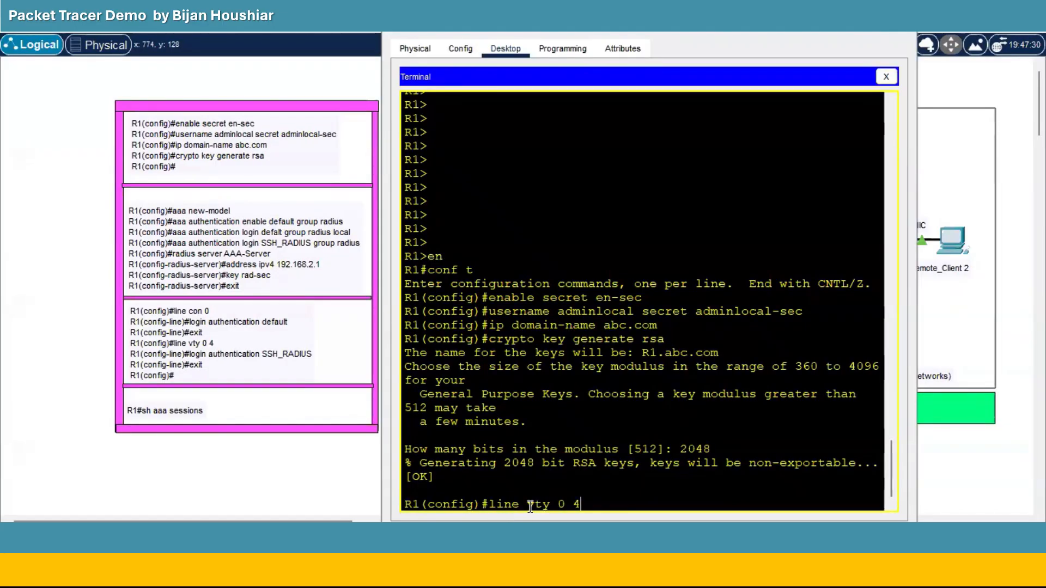
Apply login local to vty lines 0–4 and return to global configuration.
key("Return")
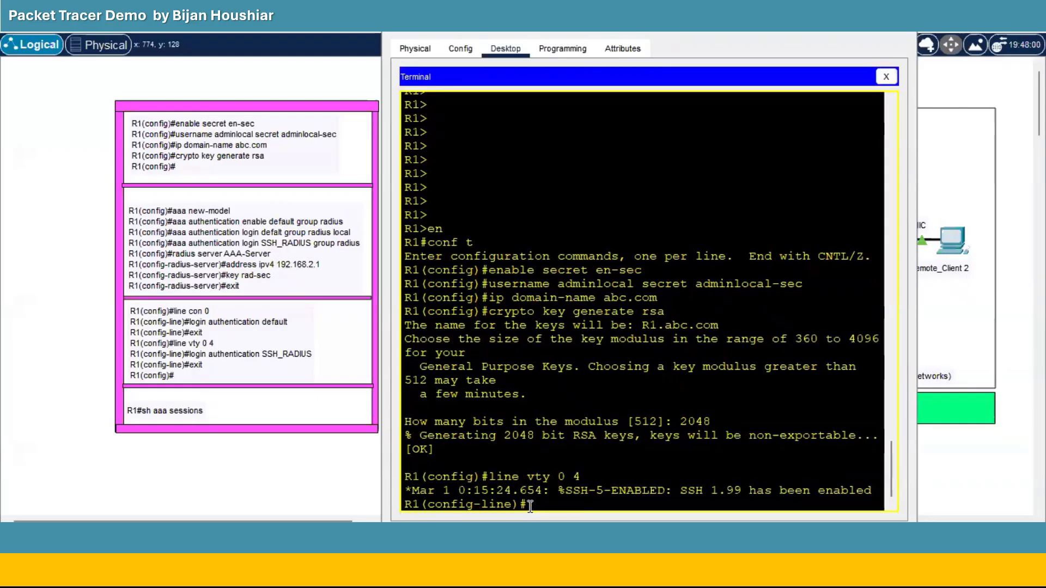
type("lo")
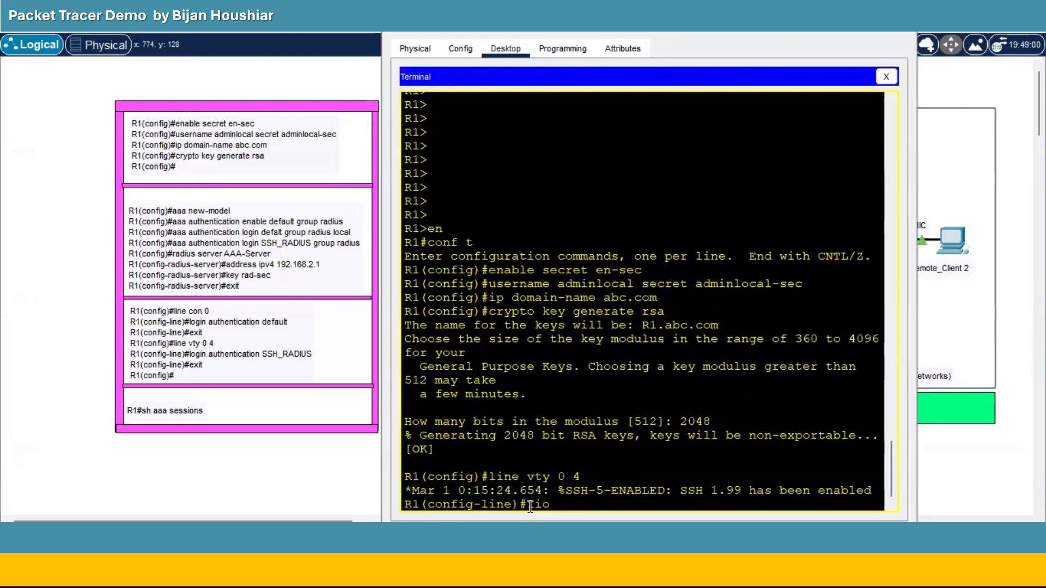
type("gin local")
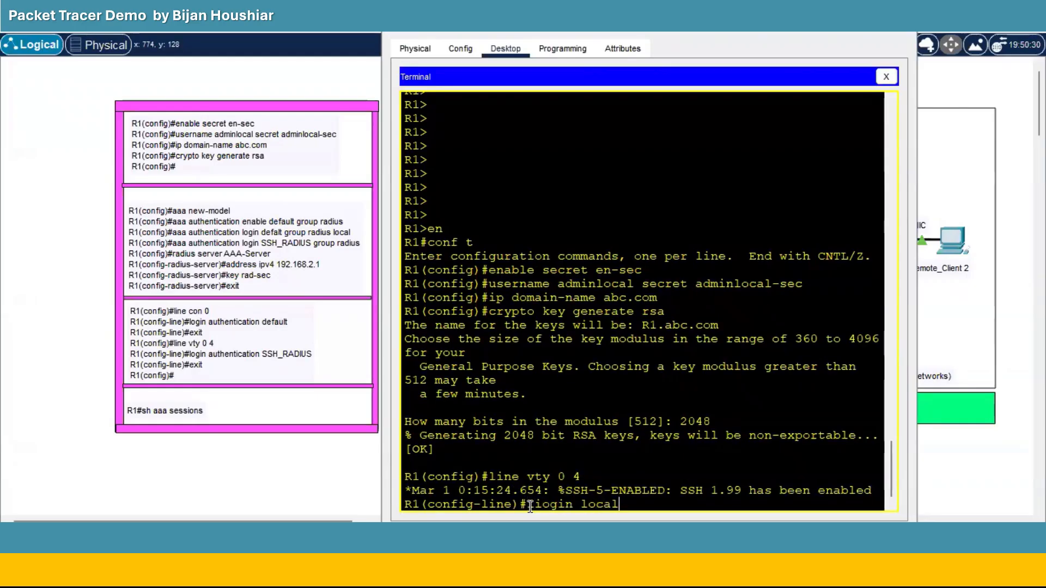
key("Return")
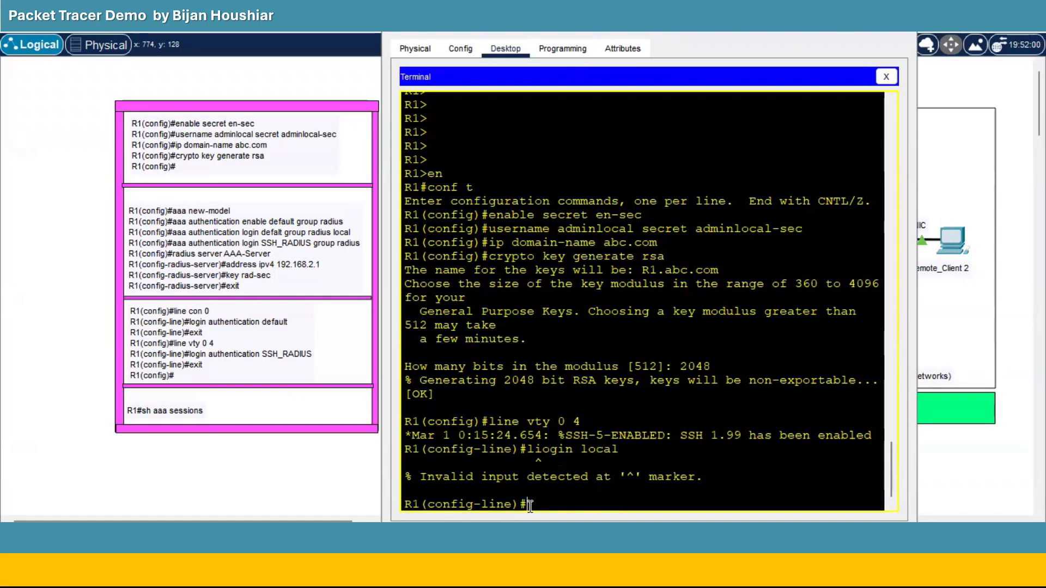
type("login local")
key("Return")
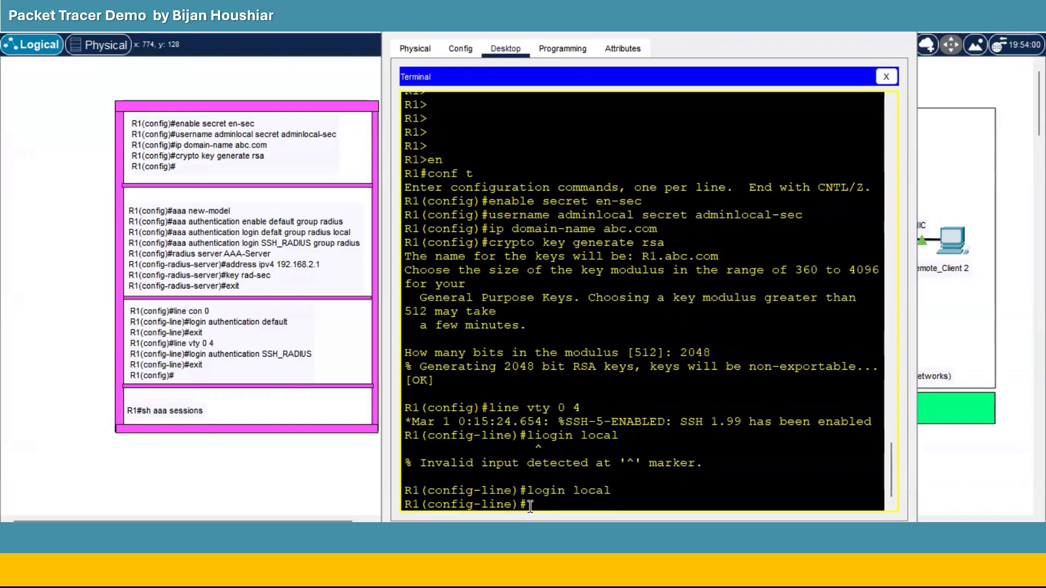
type("exit")
key("Return")
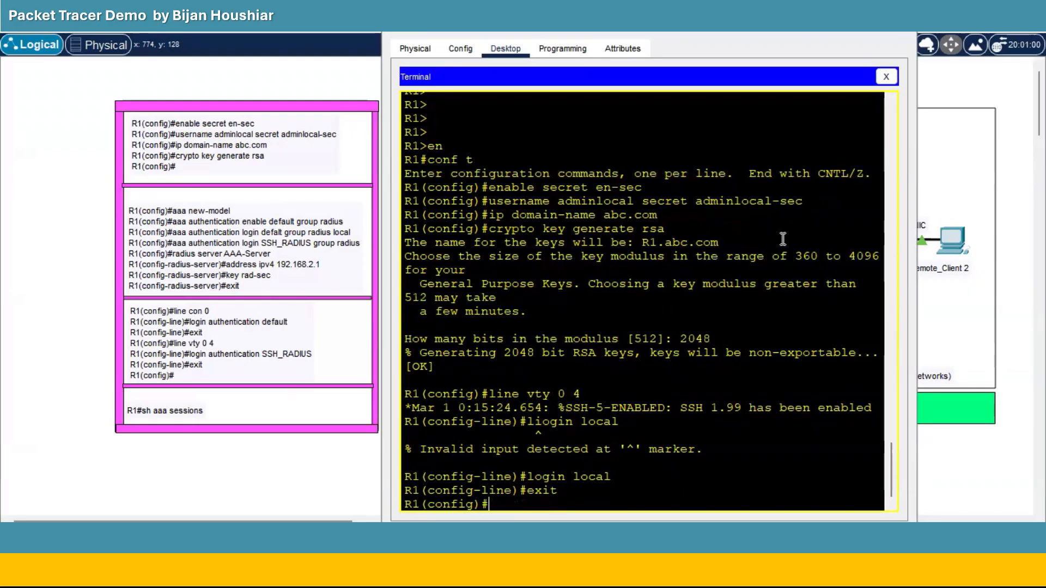
From Remote_Client 1's Command Prompt, SSH to 192.168.1.254 as adminlocal and log in.
left_click(830, 18)
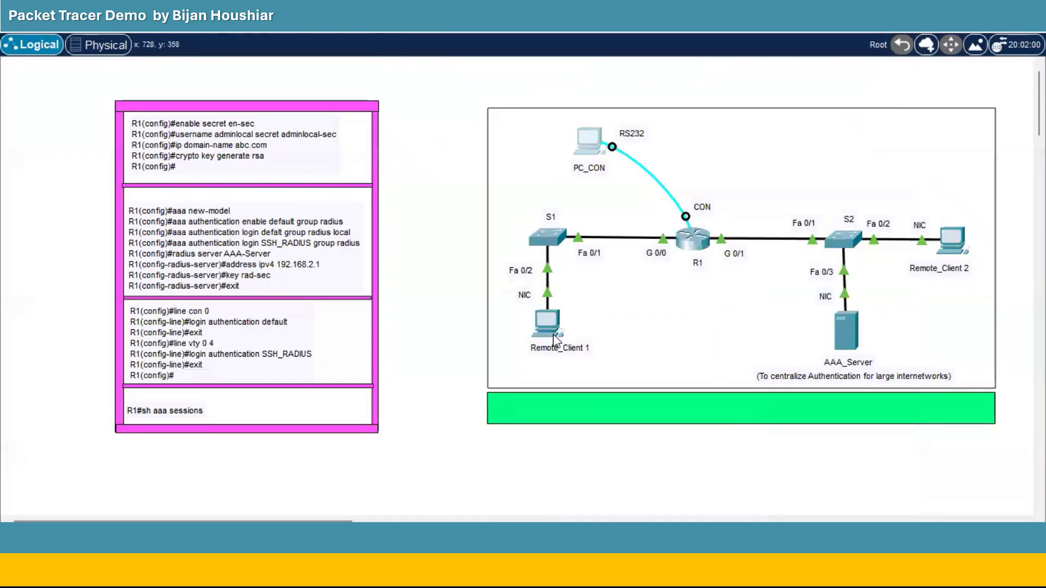
left_click(558, 335)
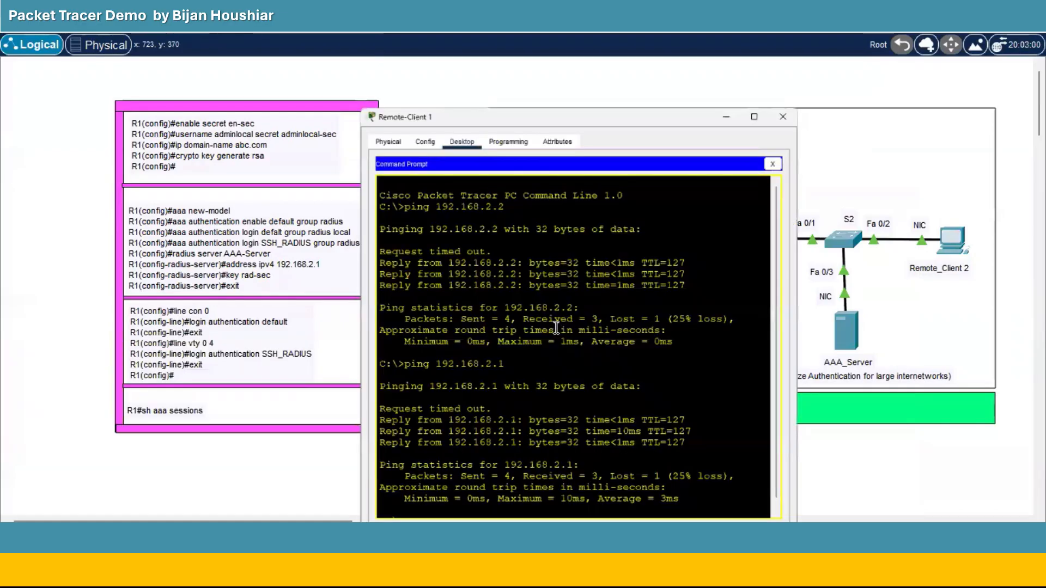
left_click(385, 504)
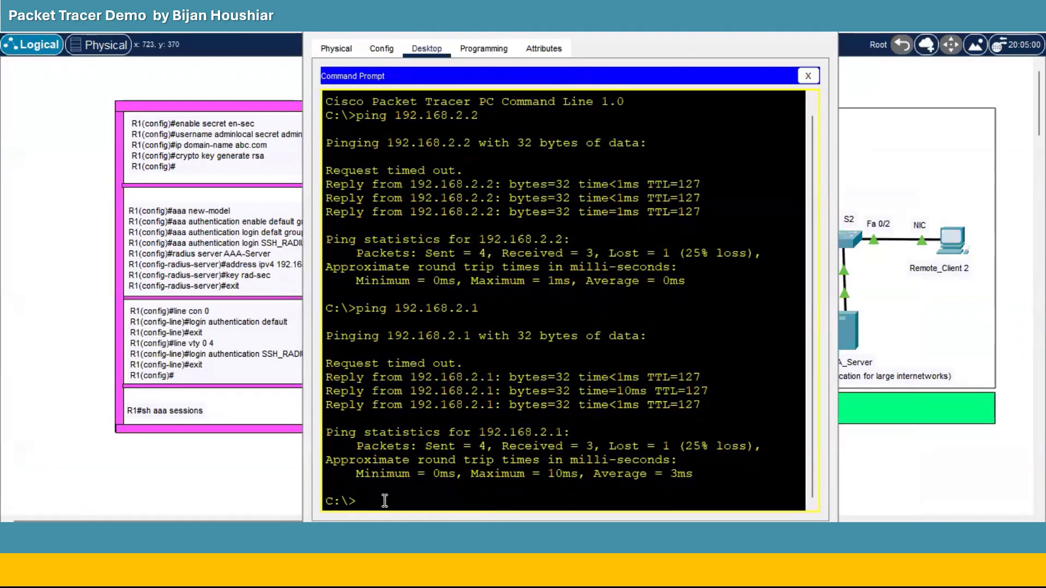
type("ssh -l adminlocal")
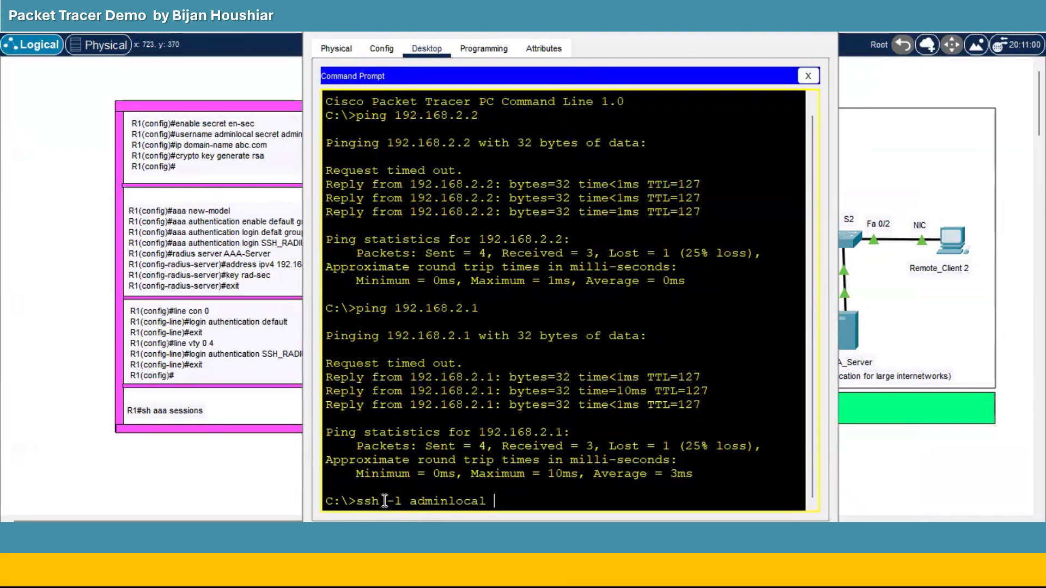
type(" 192.168")
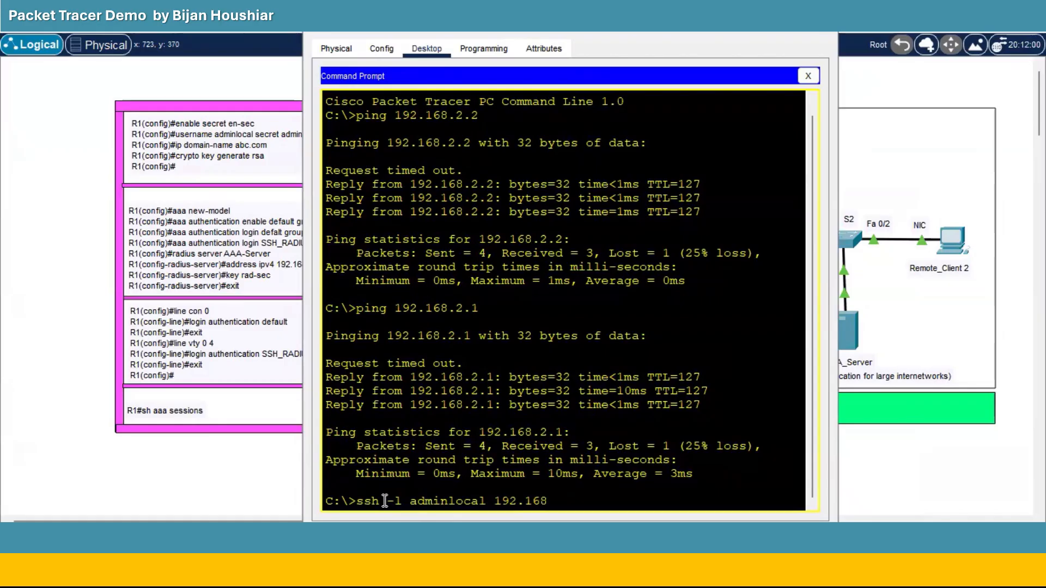
type(".1.254")
key("Return")
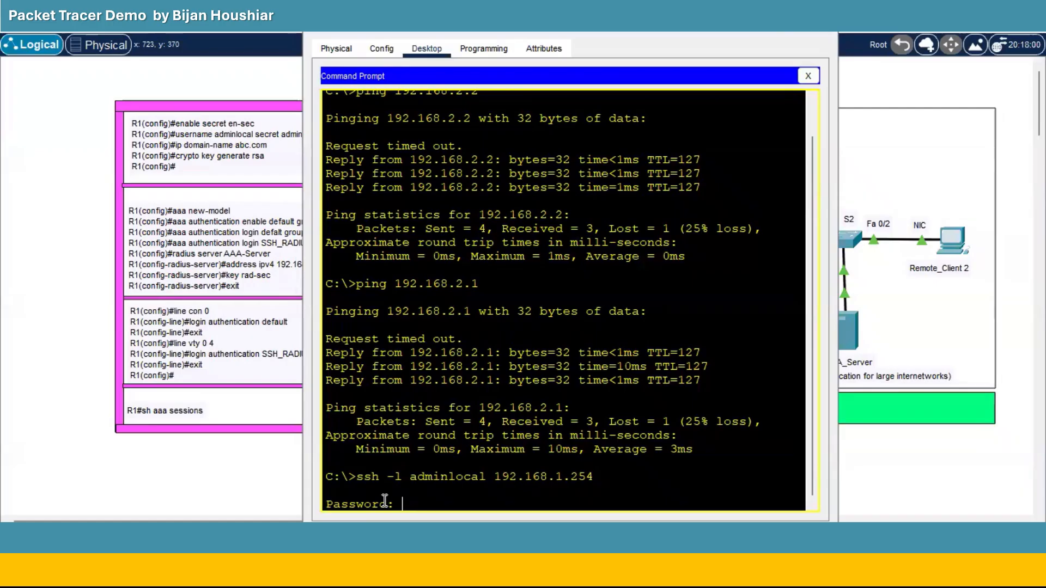
key("Return")
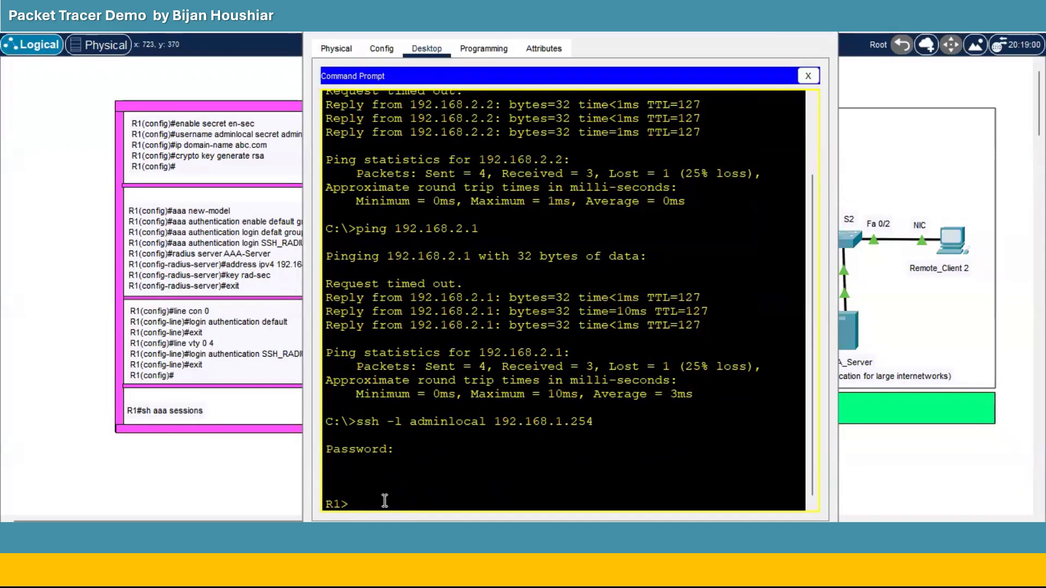
Reach privileged mode on R1 over SSH with the enable password, then close Remote_Client 1's window.
type("en")
key("Return")
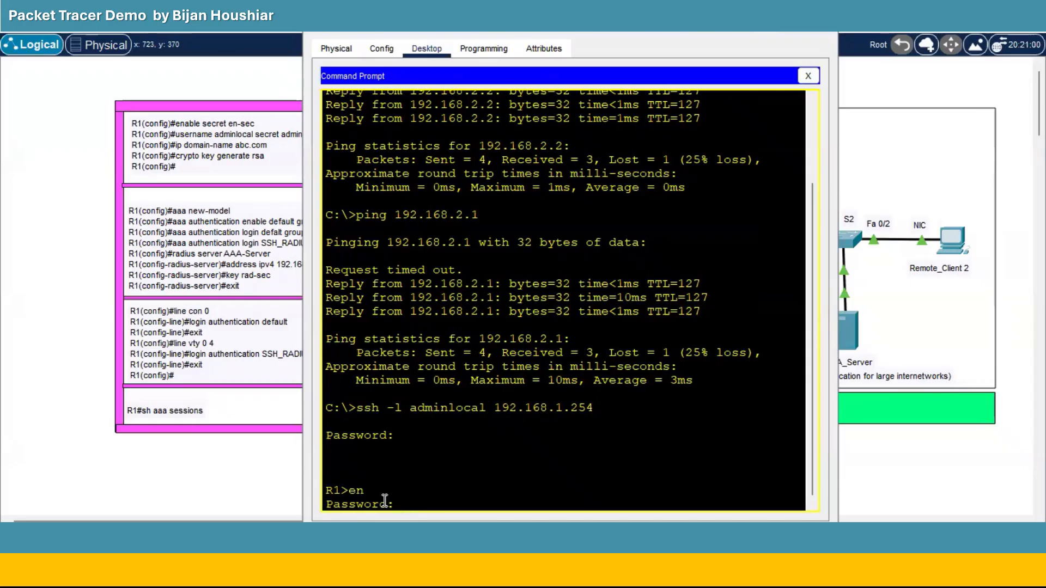
key("Return")
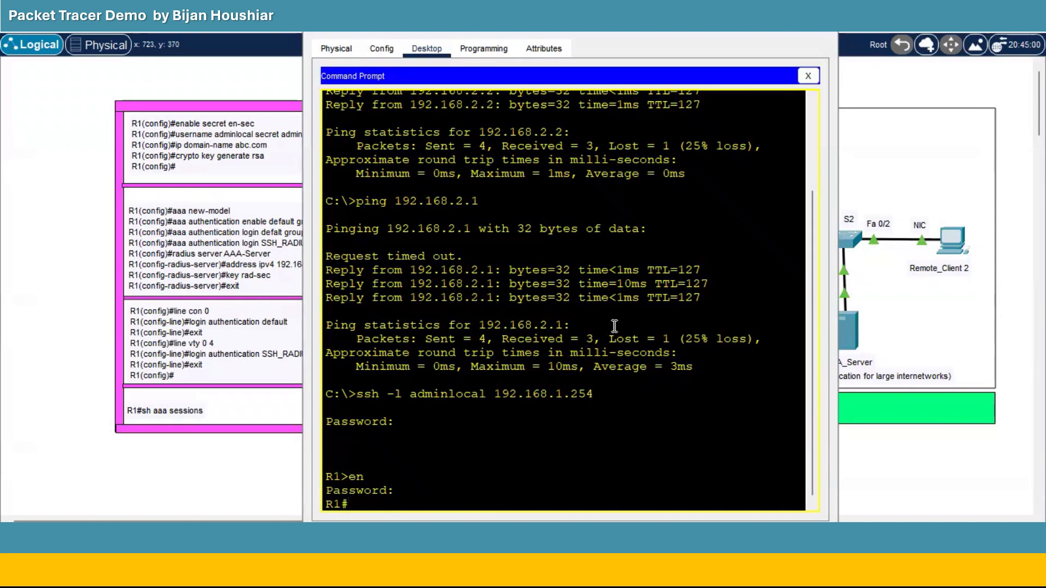
left_click(761, 22)
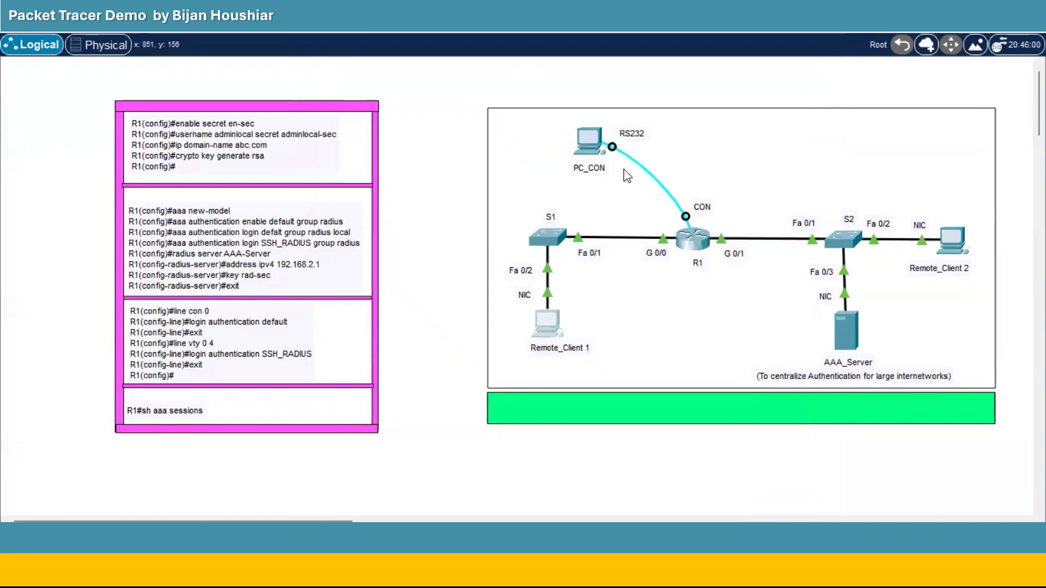
On R1 via PC_CON's terminal, enable AAA new-model and RADIUS group enable authentication.
left_click(590, 142)
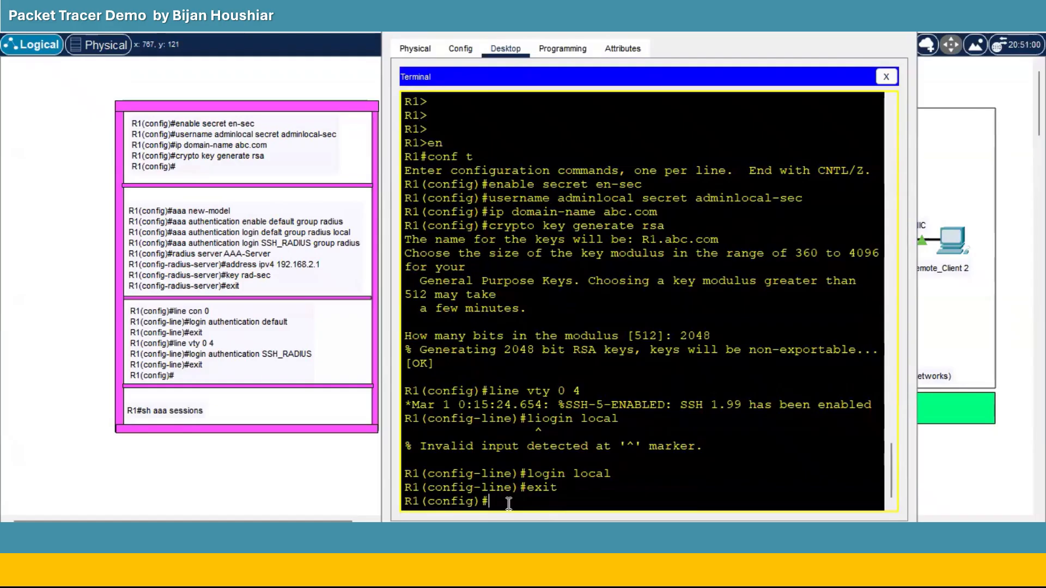
type("aaa new-model")
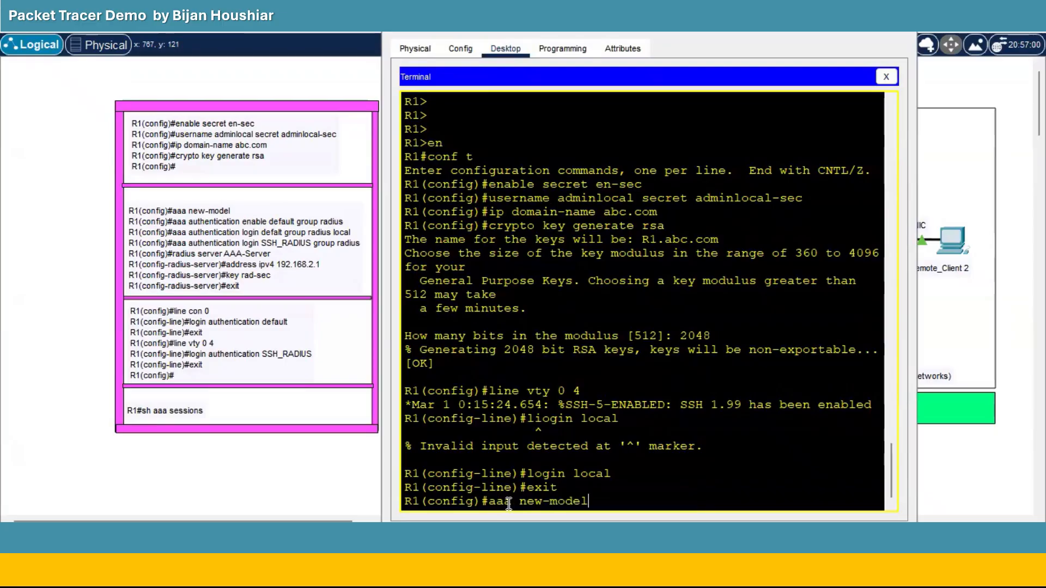
key("Return")
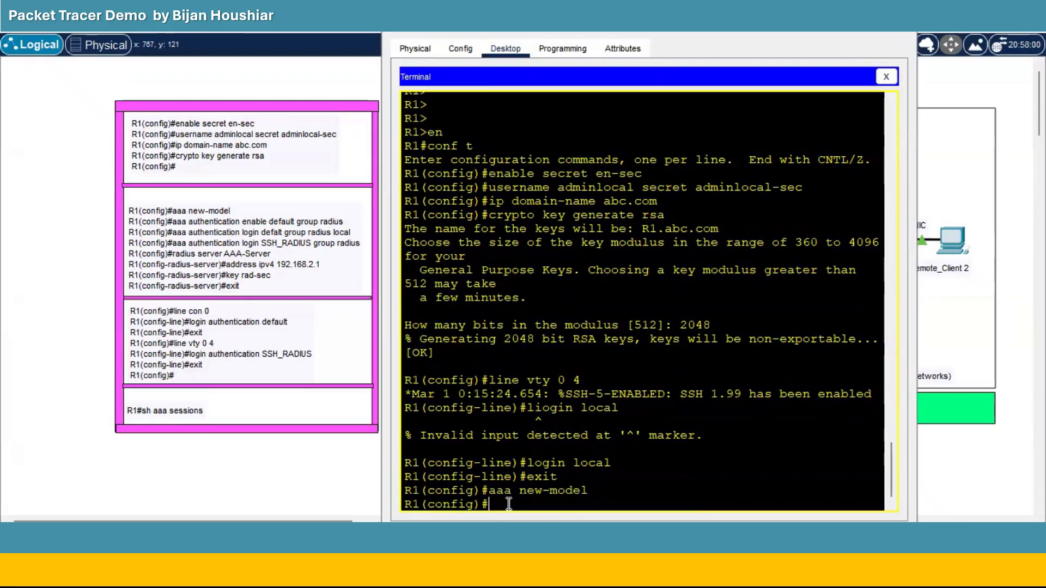
type("aaa authentication")
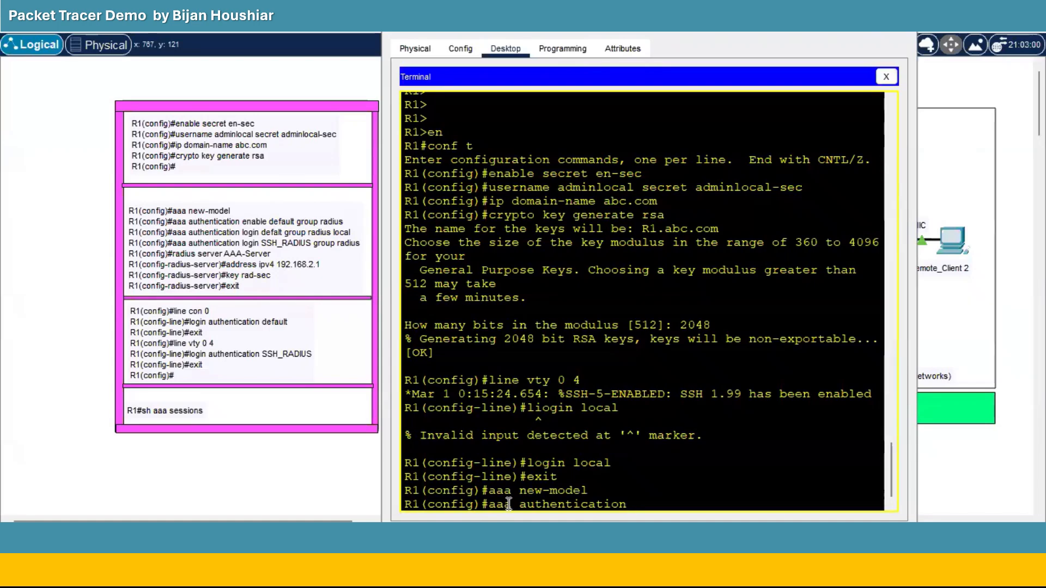
type("enable default")
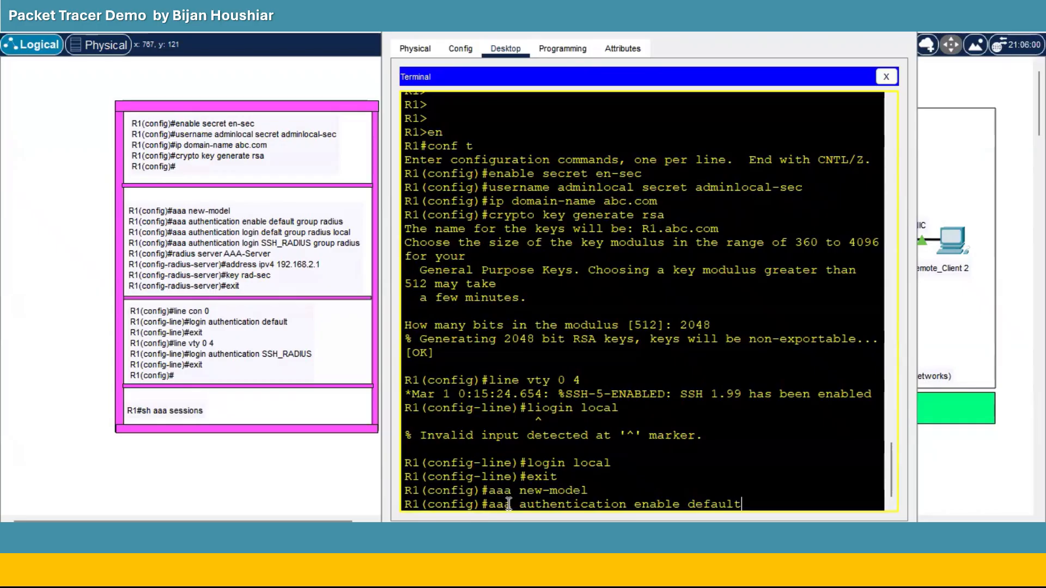
type(" group radius")
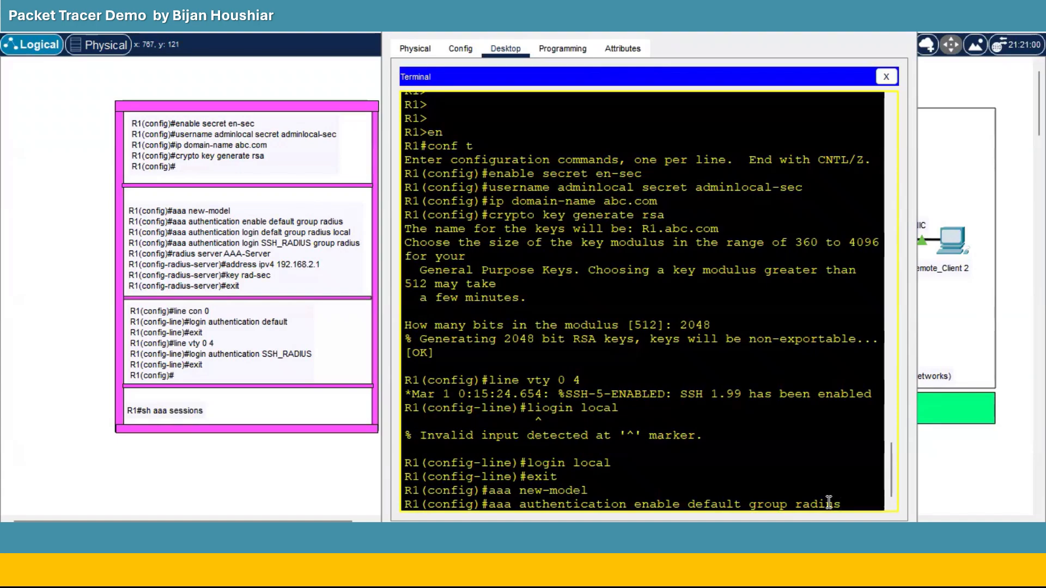
key("Return")
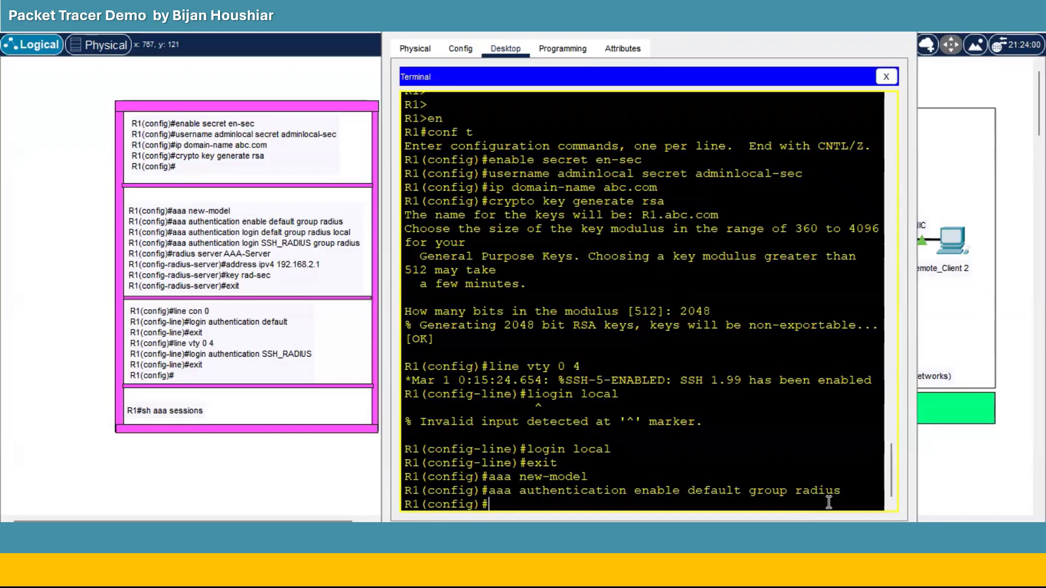
Set default login authentication to RADIUS group with local fallback.
key("Up")
key("BackSpace")
key("BackSpace")
key("BackSpace")
key("BackSpace")
key("BackSpace")
key("BackSpace")
key("BackSpace")
key("BackSpace")
key("BackSpace")
key("BackSpace")
key("BackSpace")
key("BackSpace")
key("BackSpace")
key("BackSpace")
key("BackSpace")
key("BackSpace")
key("BackSpace")
key("BackSpace")
key("BackSpace")
key("BackSpace")
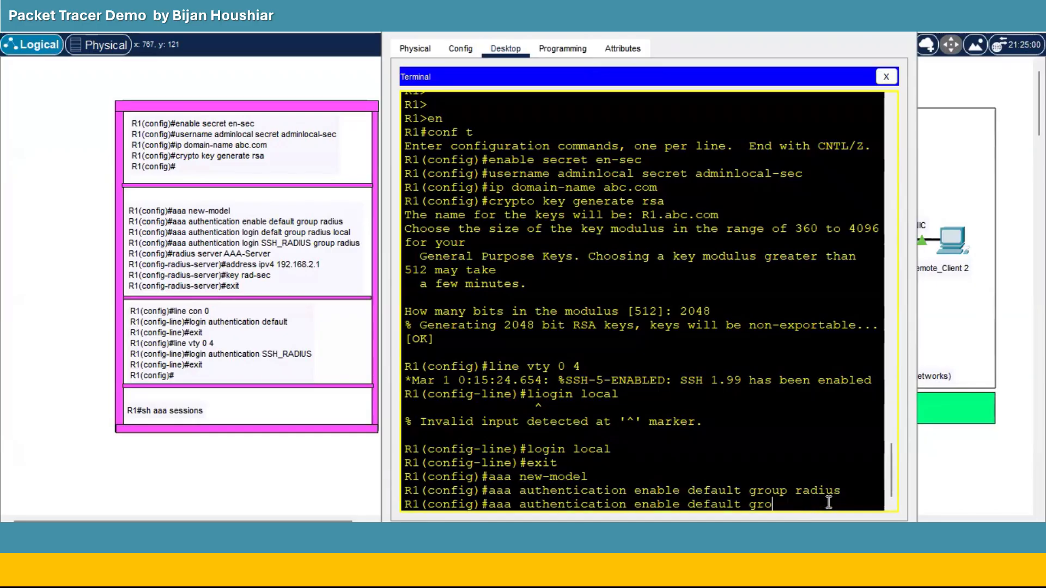
key("BackSpace")
key("BackSpace")
key("BackSpace")
key("BackSpace")
key("BackSpace")
key("BackSpace")
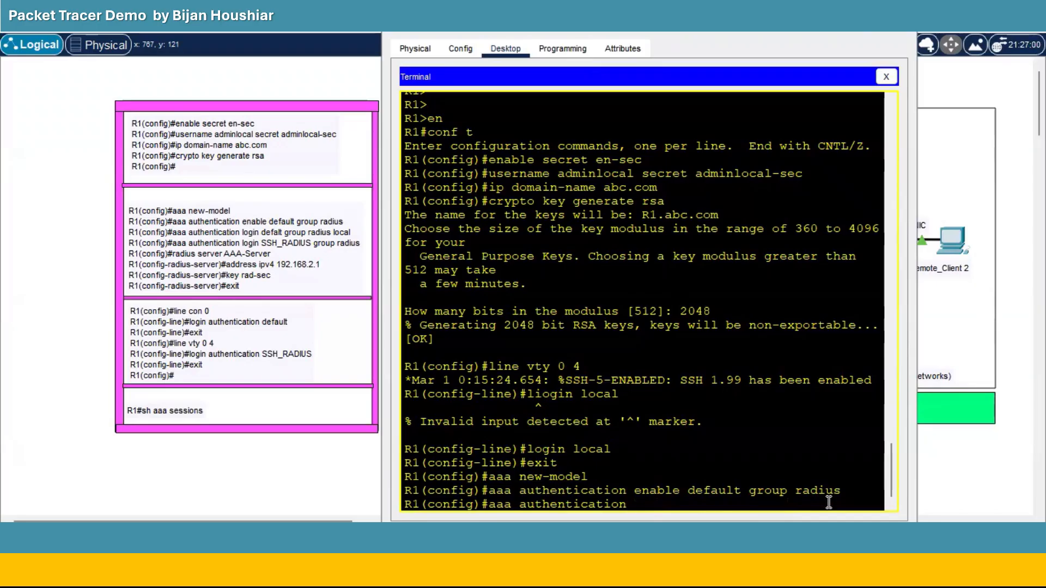
type("login default g")
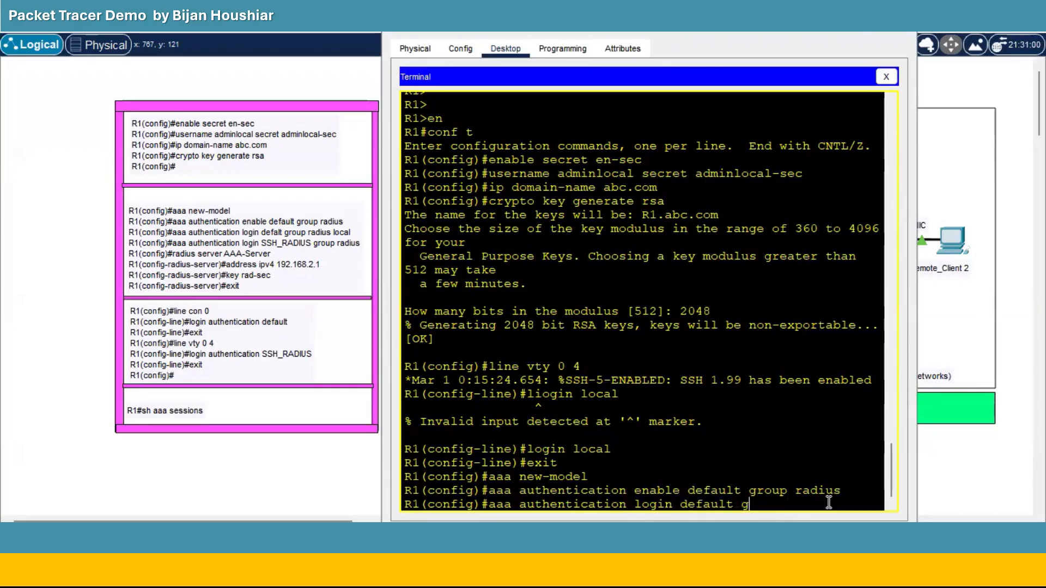
type("roup ")
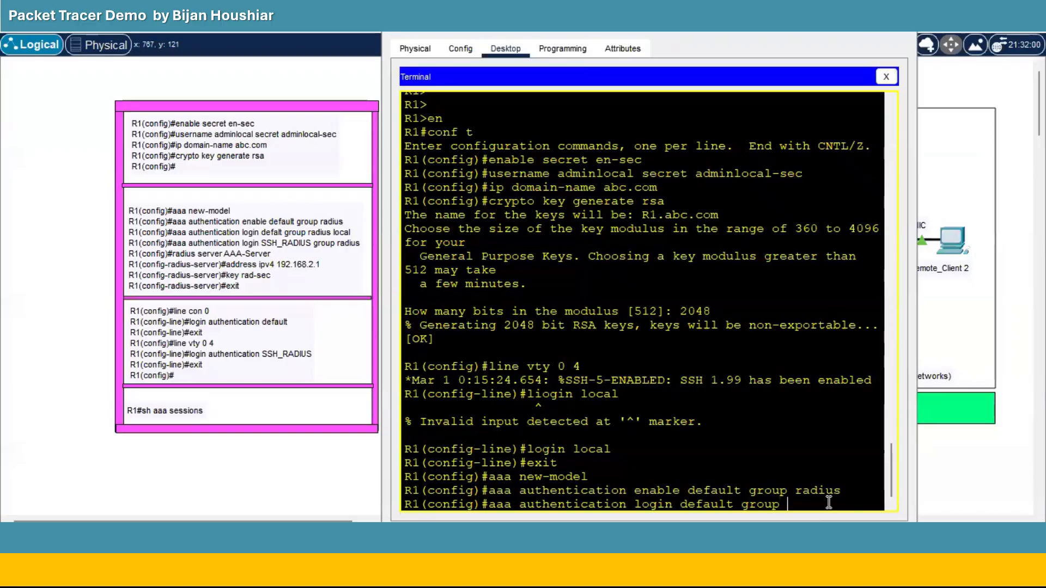
type("ra")
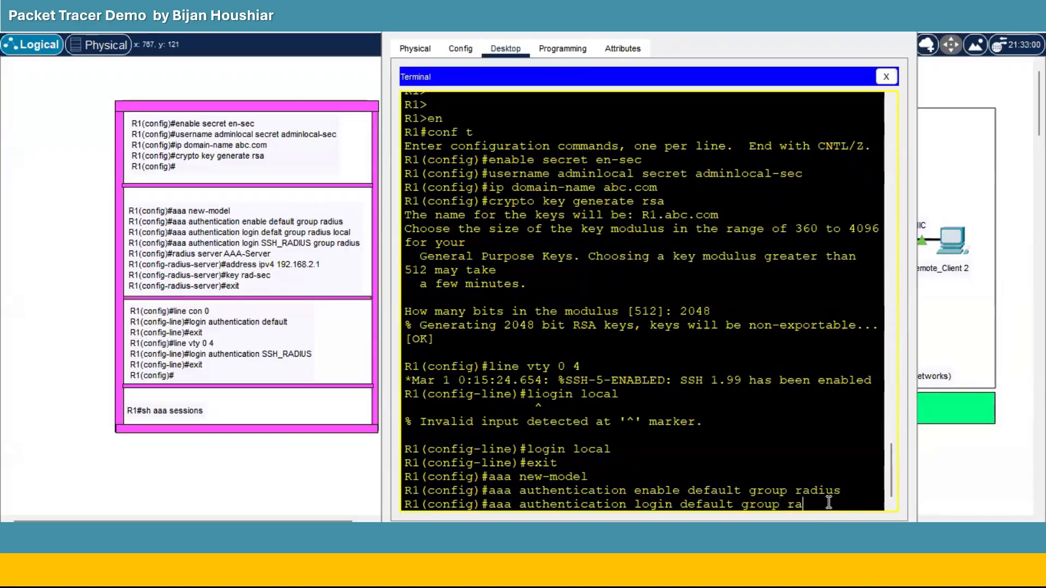
type("dius local")
key("Return")
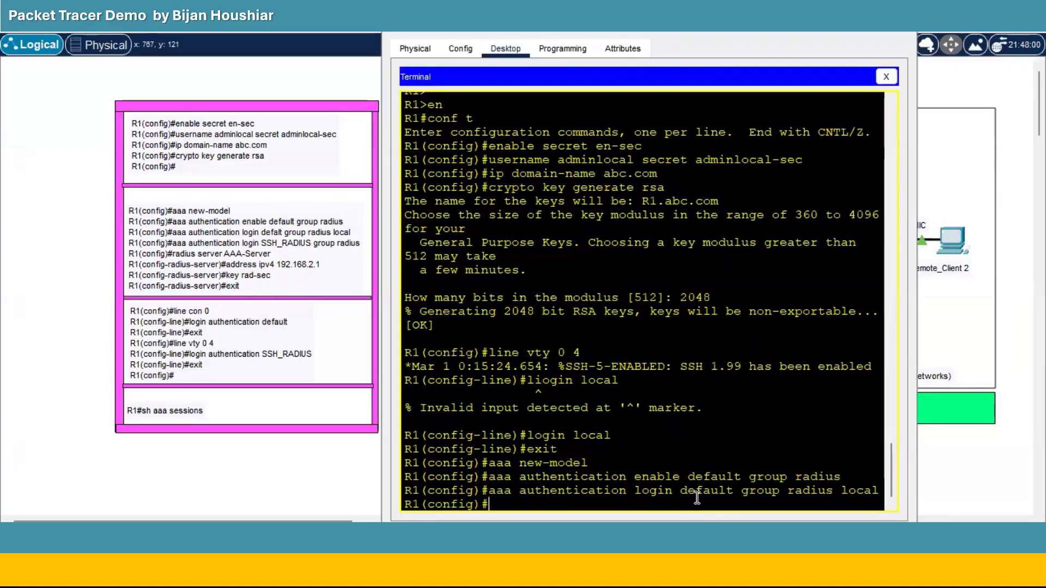
key("Up")
key("BackSpace")
key("BackSpace")
key("BackSpace")
key("BackSpace")
key("BackSpace")
key("BackSpace")
key("BackSpace")
key("BackSpace")
key("BackSpace")
key("BackSpace")
key("BackSpace")
key("BackSpace")
key("BackSpace")
key("BackSpace")
key("BackSpace")
key("BackSpace")
key("BackSpace")
key("BackSpace")
key("BackSpace")
key("BackSpace")
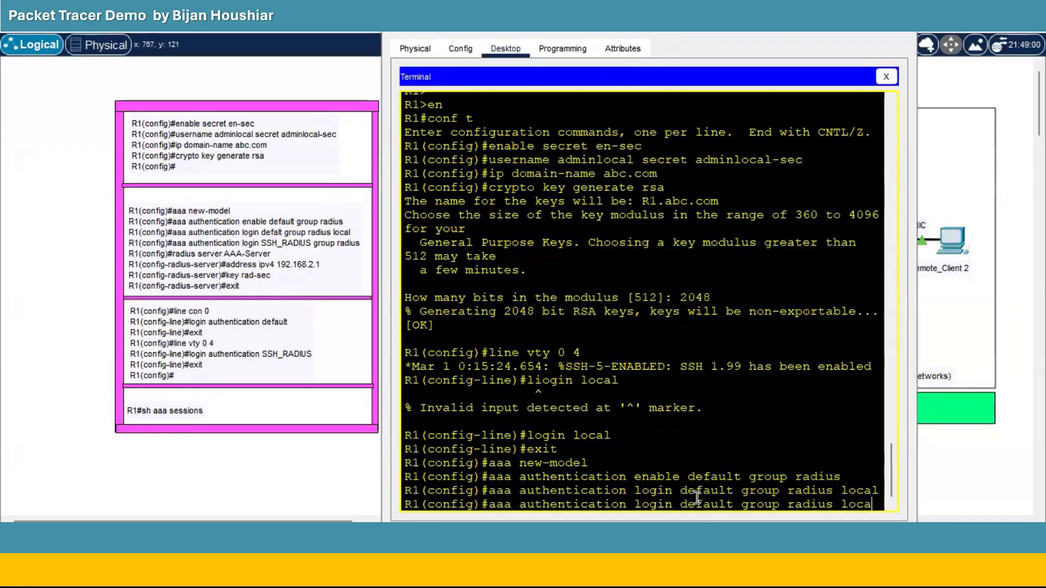
key("BackSpace")
key("BackSpace")
key("BackSpace")
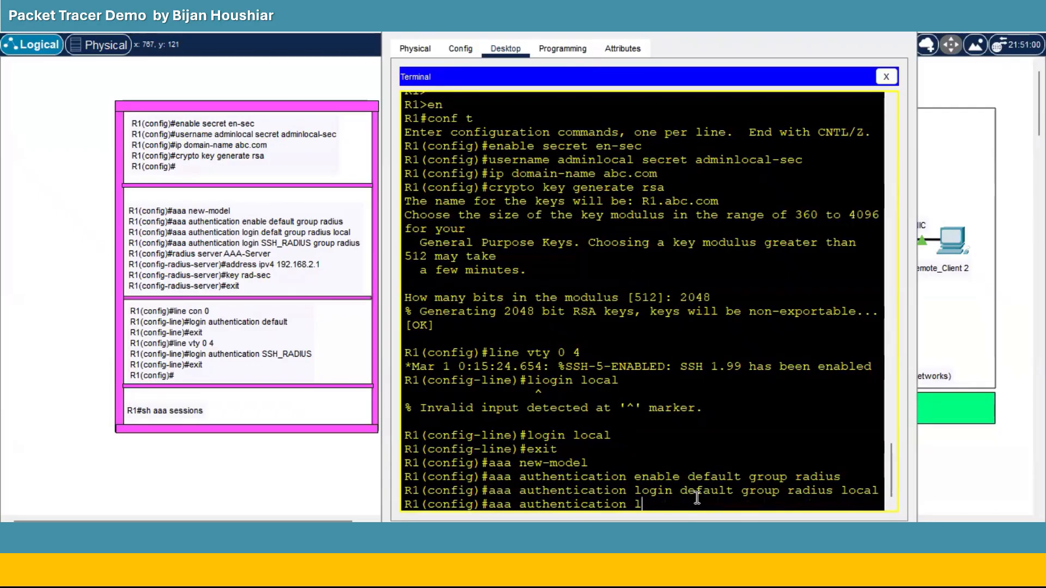
Create the SSH_RADIUS login list using the RADIUS group and close the console window.
type("ogin")
type("SSH_RADIUS")
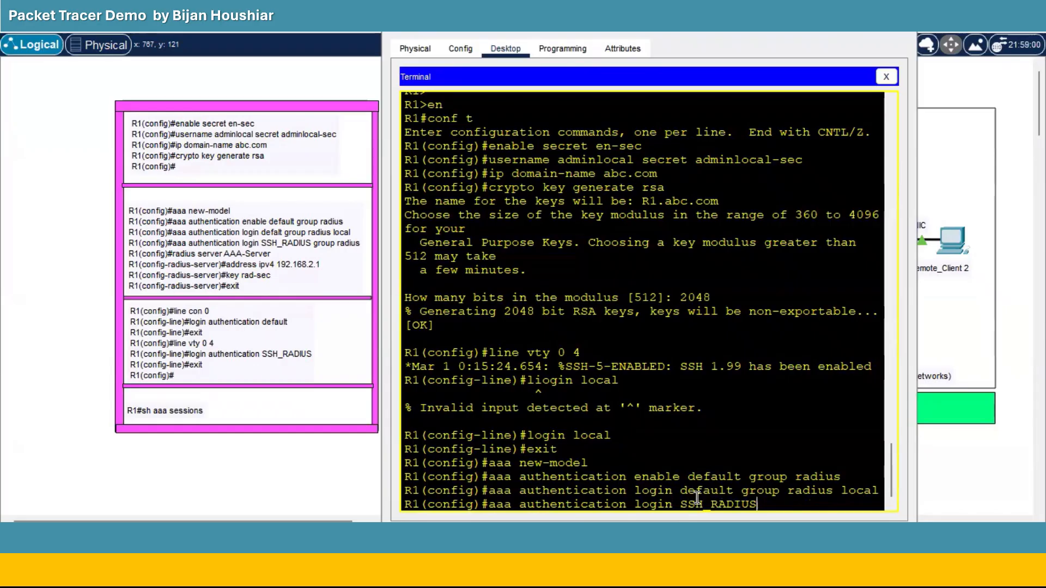
type(" group radius")
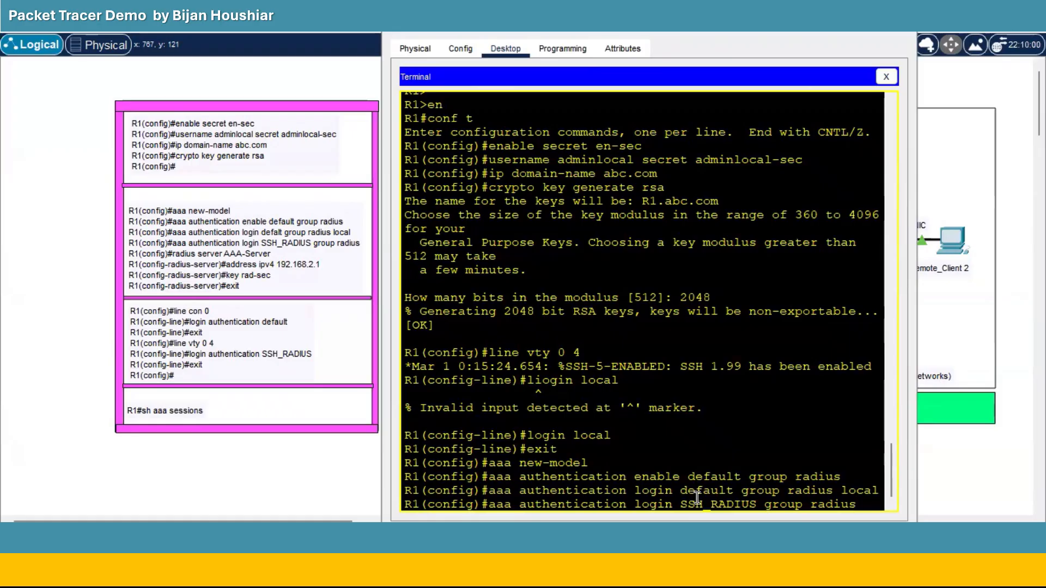
key("Return")
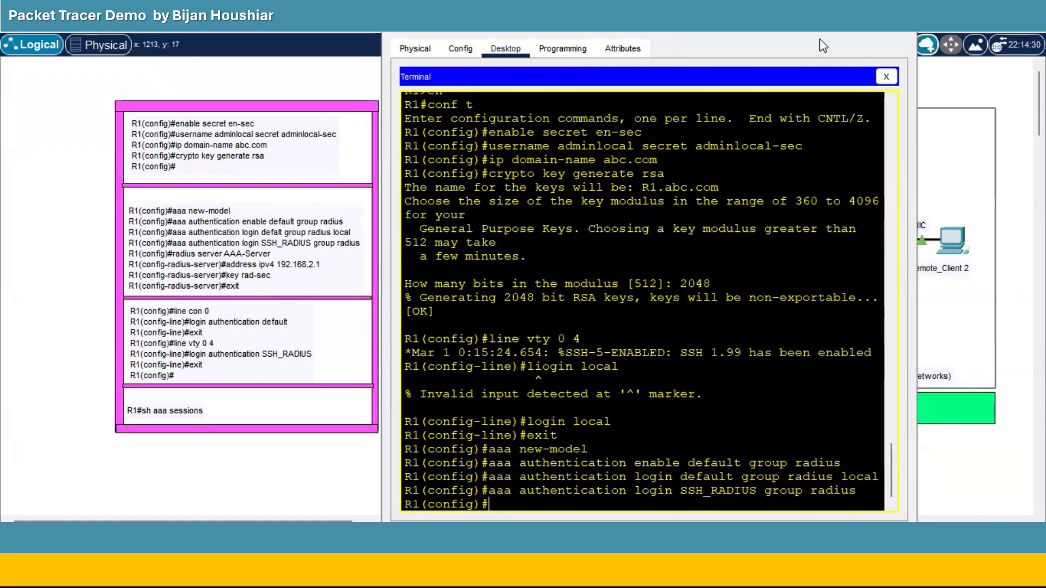
left_click(829, 15)
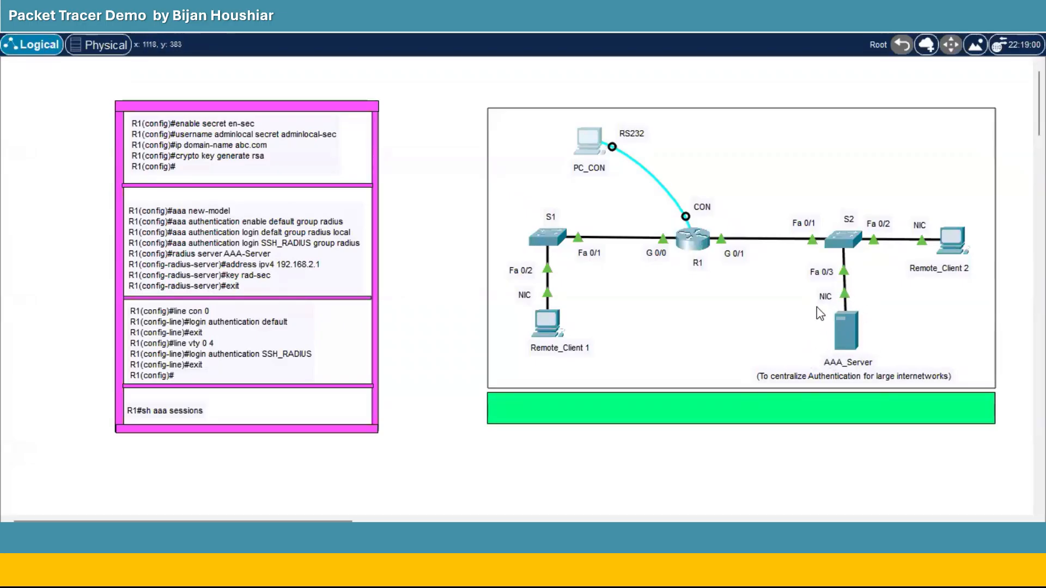
Define RADIUS server AAA-Server on R1 and type its address ipv4 192.168.2.1.
left_click(598, 146)
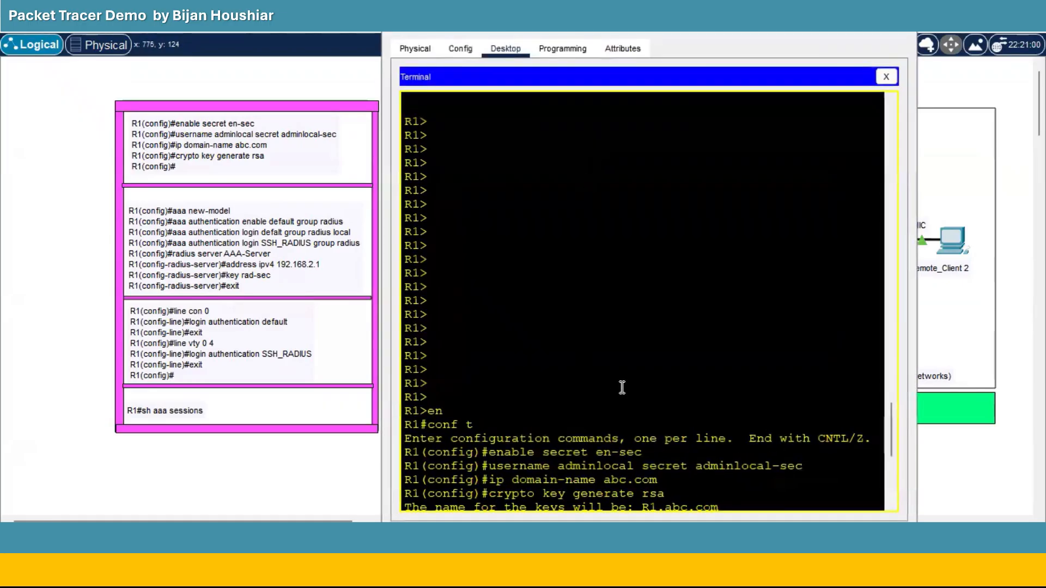
scroll(600, 392, "down", 8)
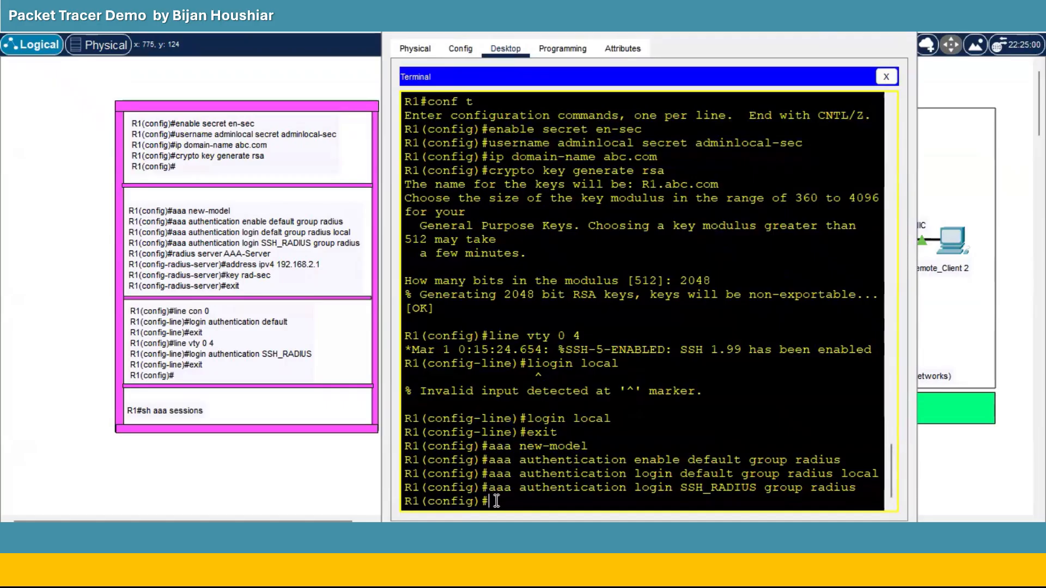
type("radius server AAA-")
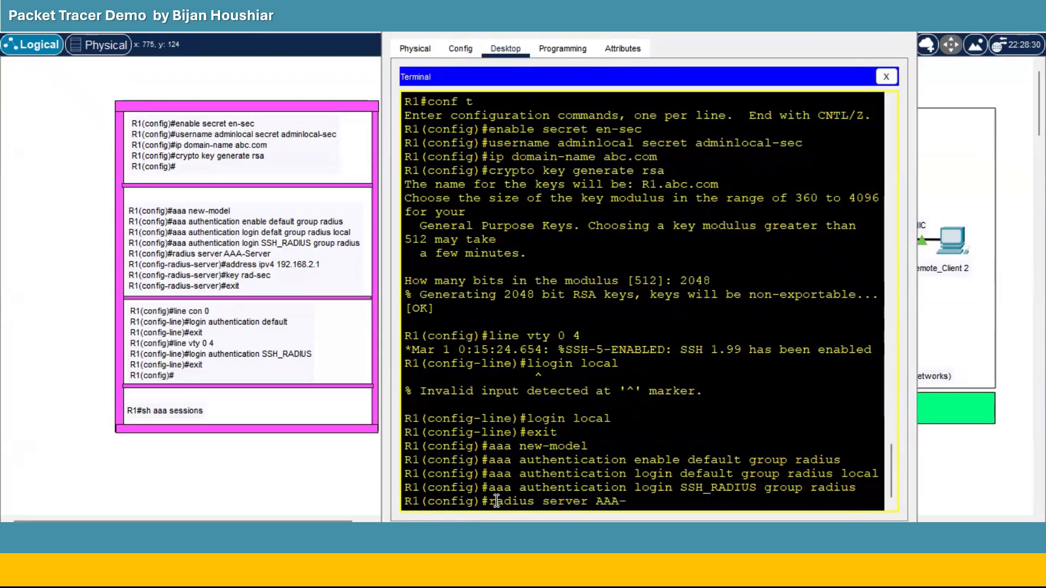
type("Server")
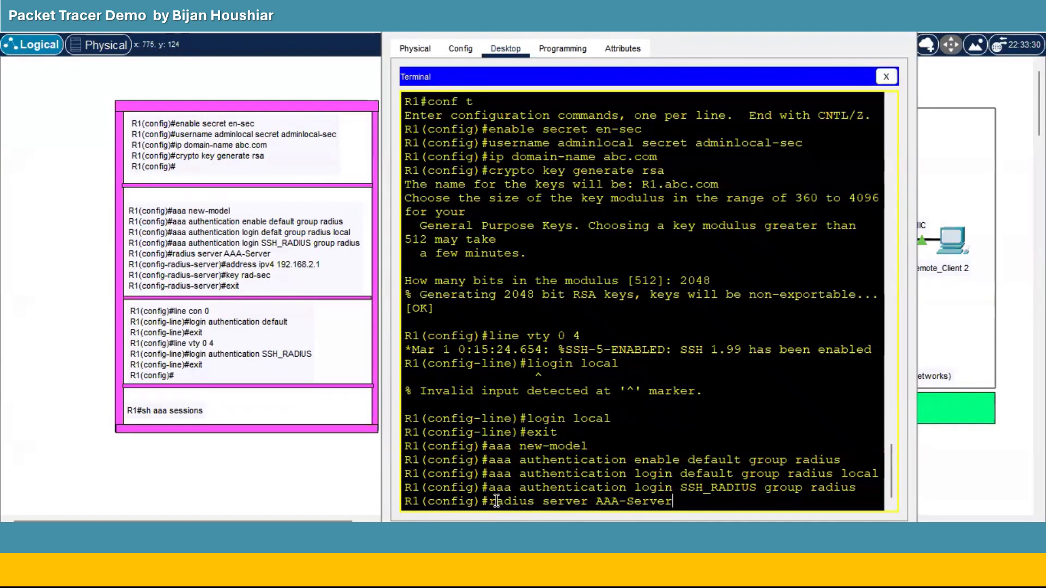
key("Return")
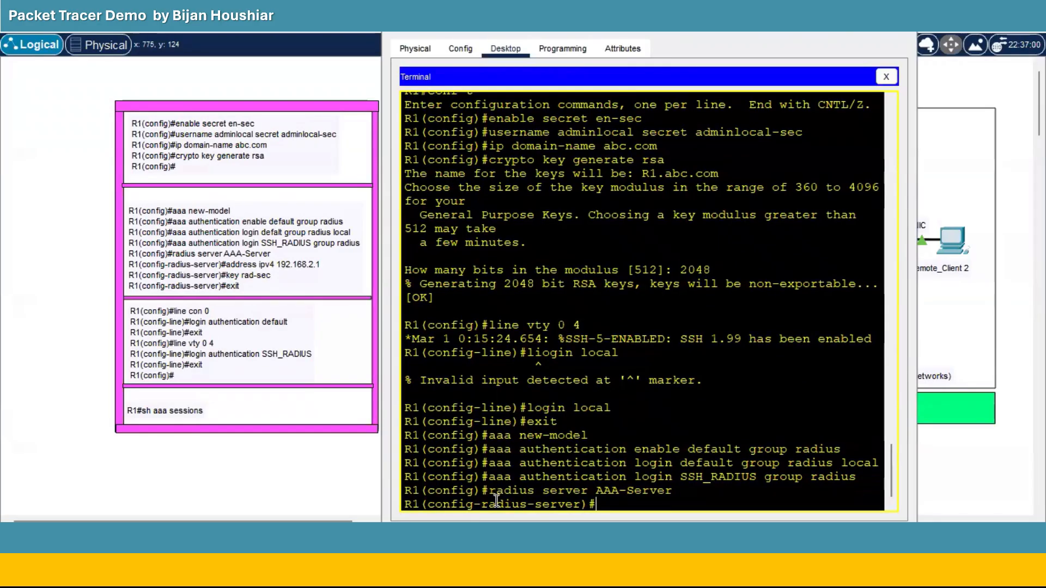
type("address ipv4")
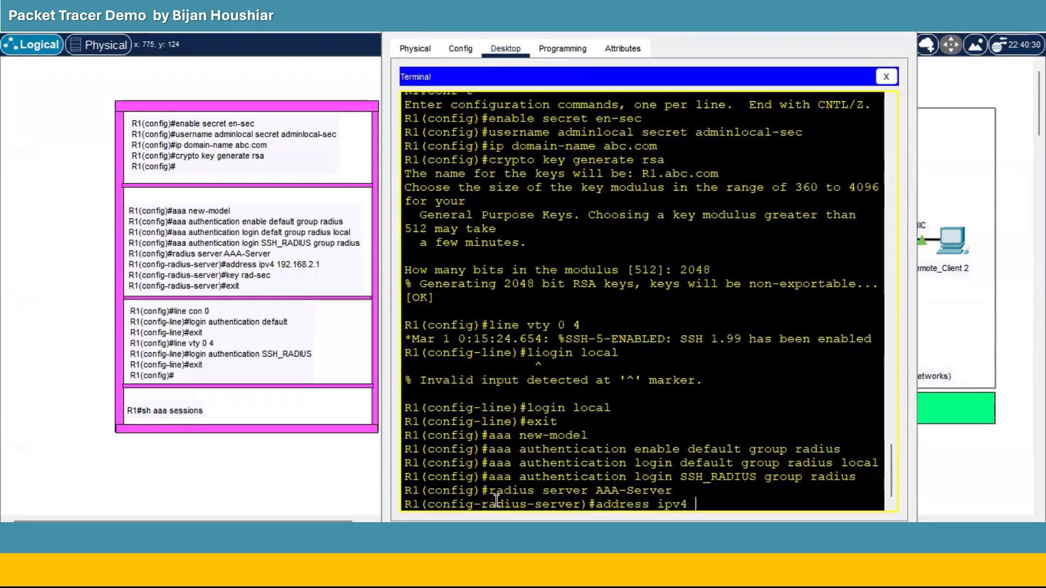
type(" 192.168.2.1")
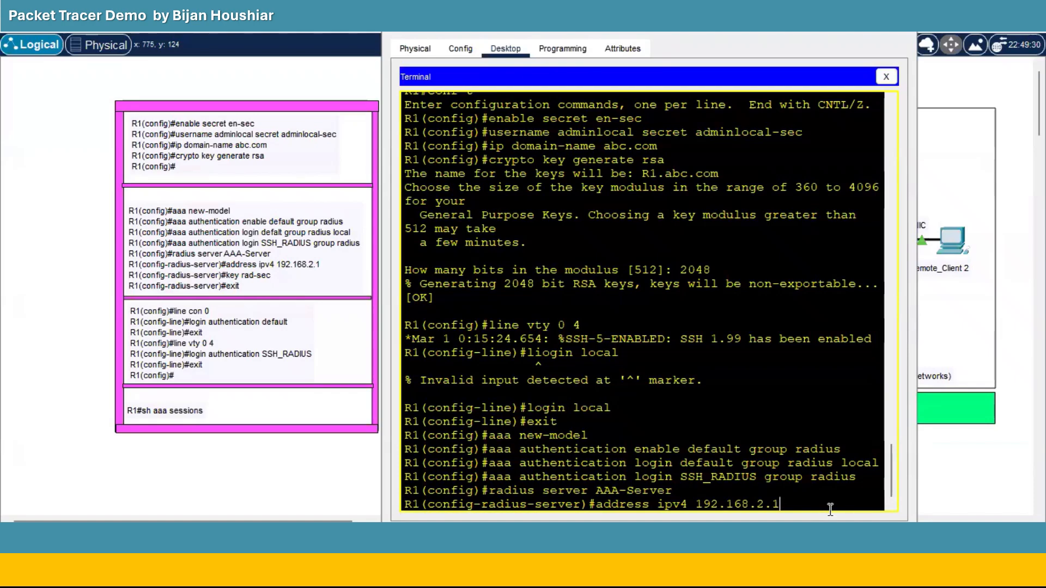
Give AAA-Server address 192.168.2.1 and its shared key, then exit to global config.
key("Return")
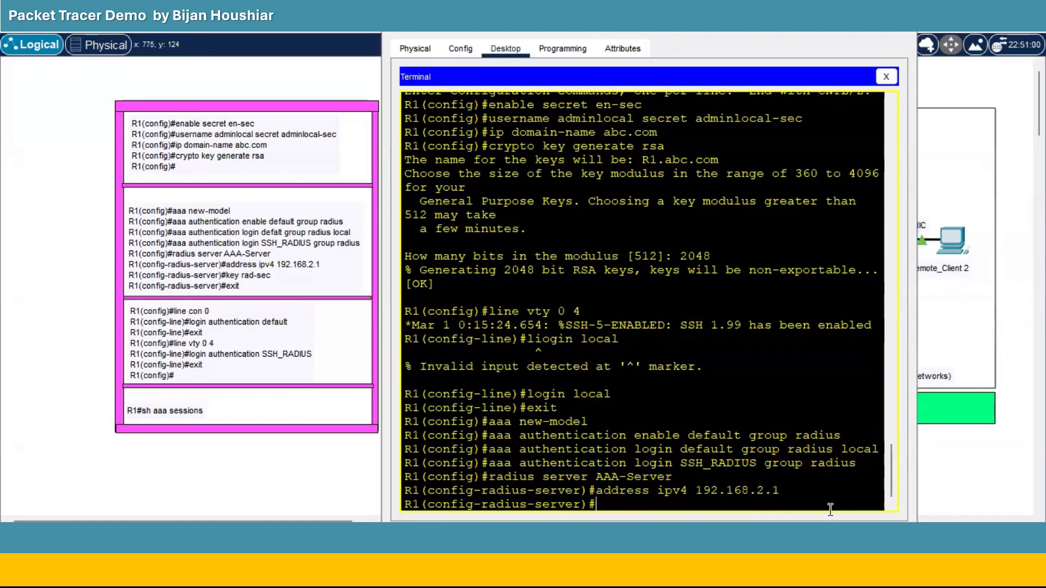
type("key")
type("rad-sec")
key("Return")
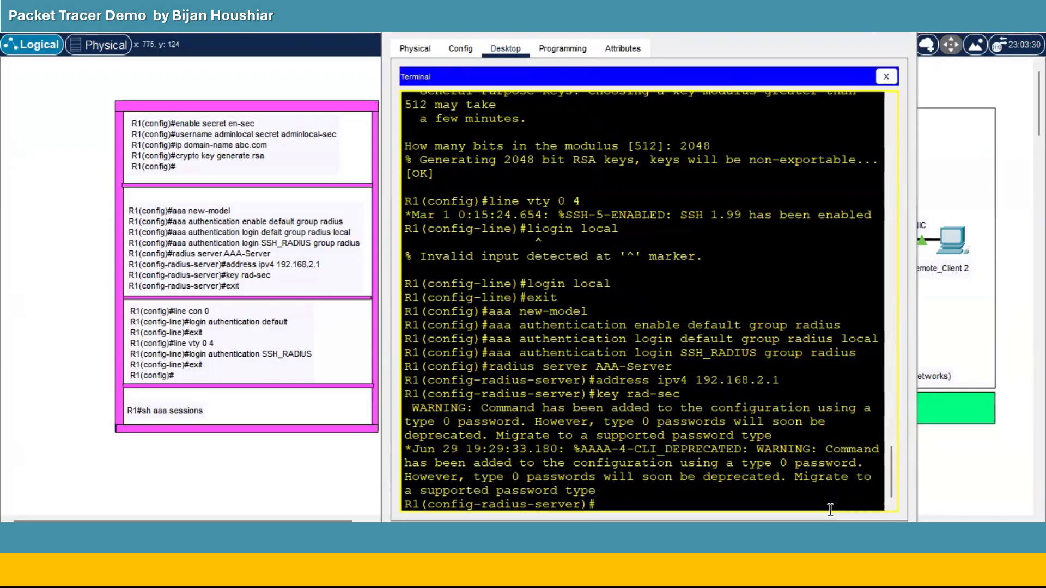
type("exit")
key("Return")
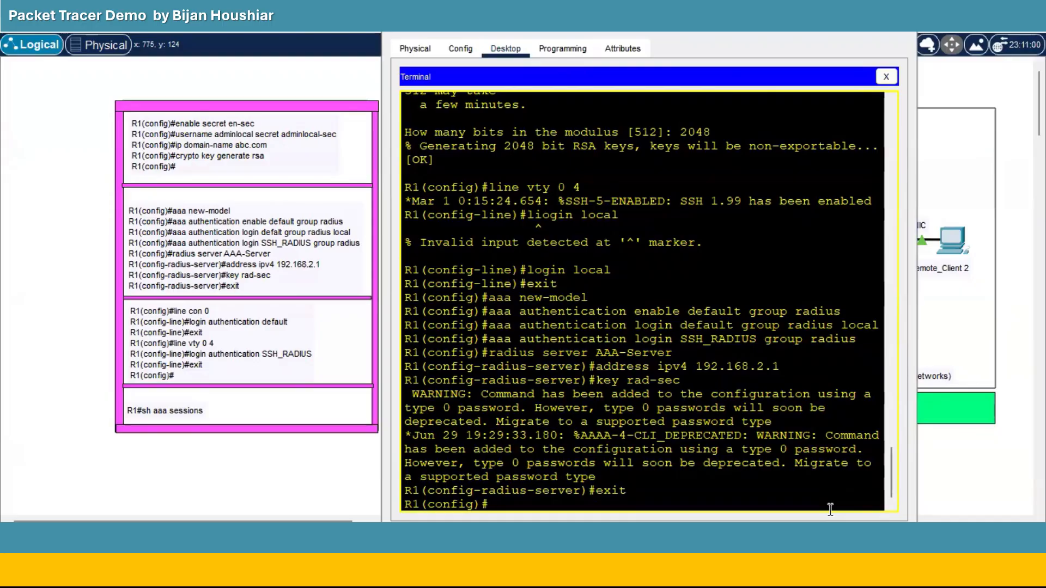
Set R1's console line 0 to use default login authentication.
type("line con 0")
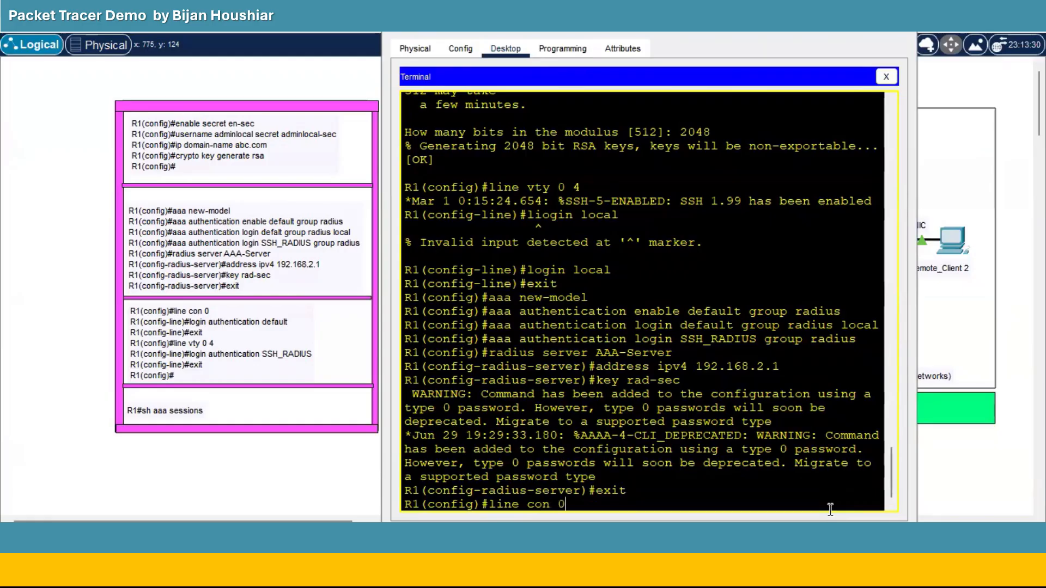
key("Return")
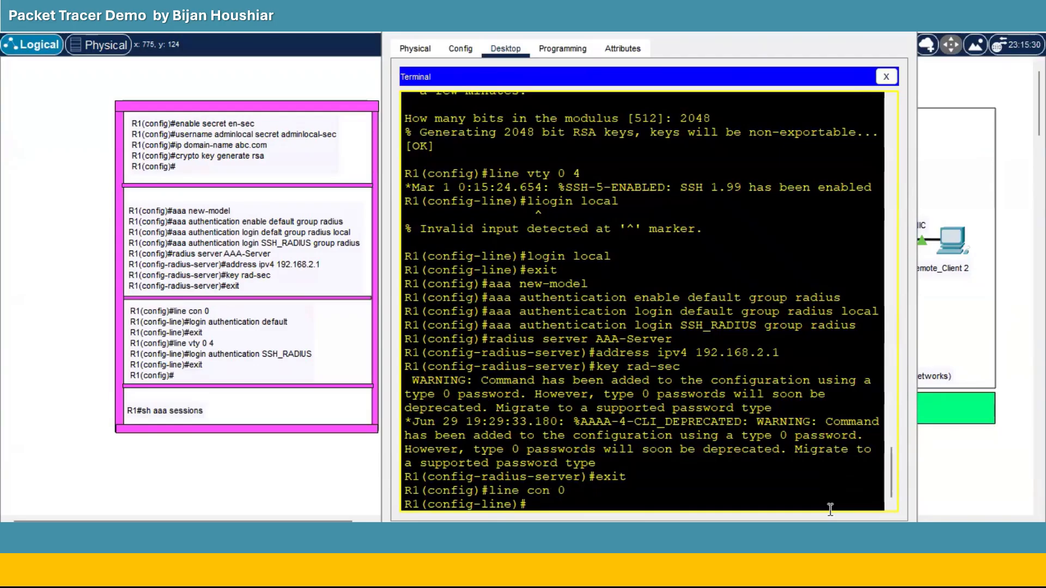
type("log")
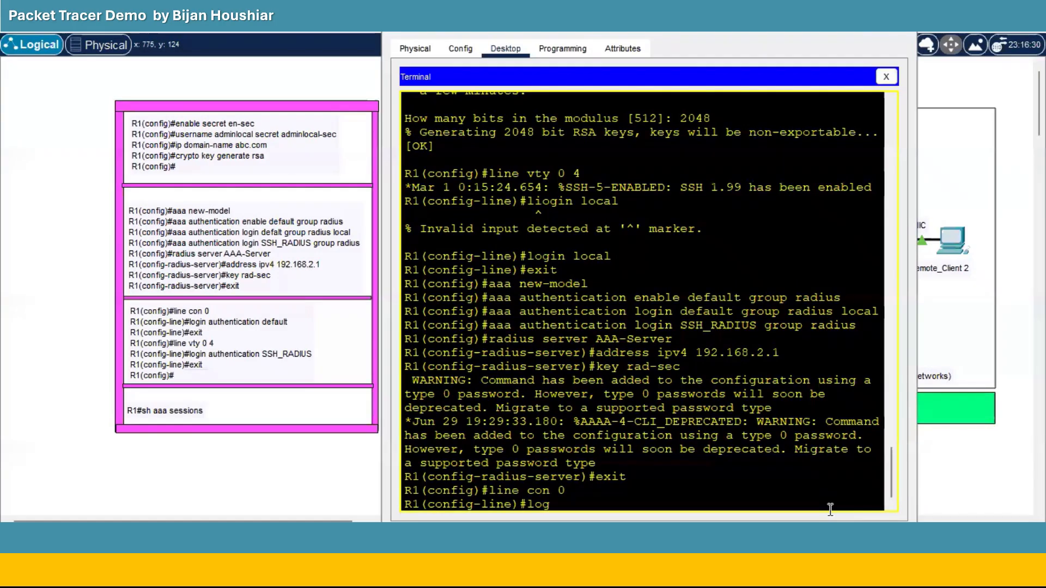
type("in authentica")
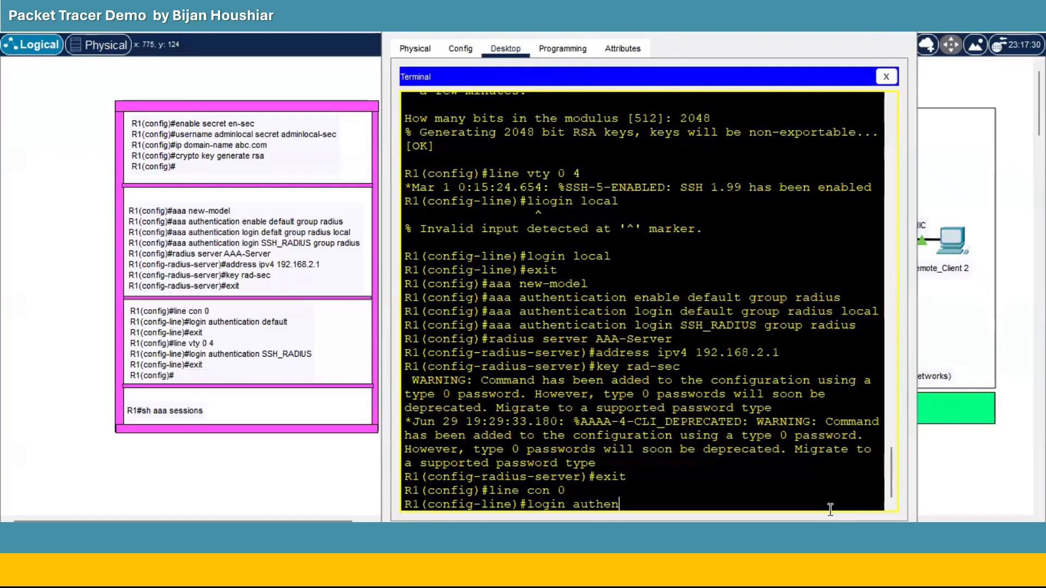
type("ion")
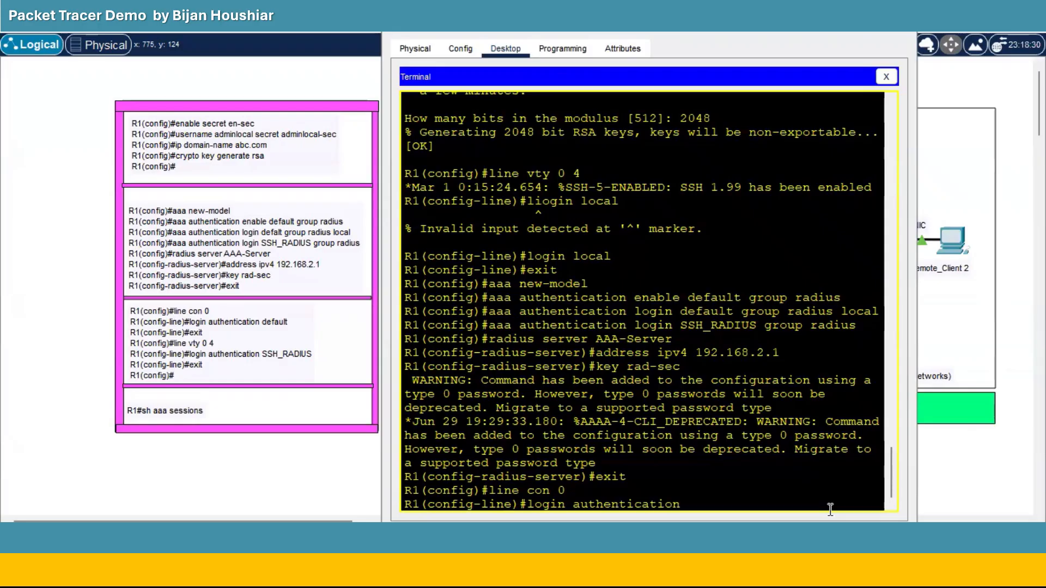
type(" default")
key("Return")
type("e")
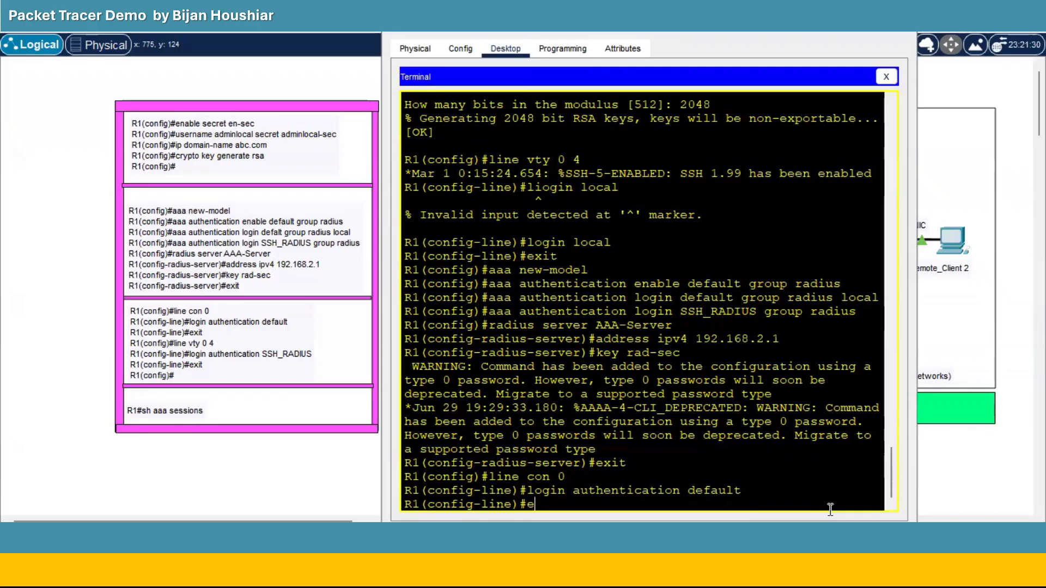
type("xit")
key("Return")
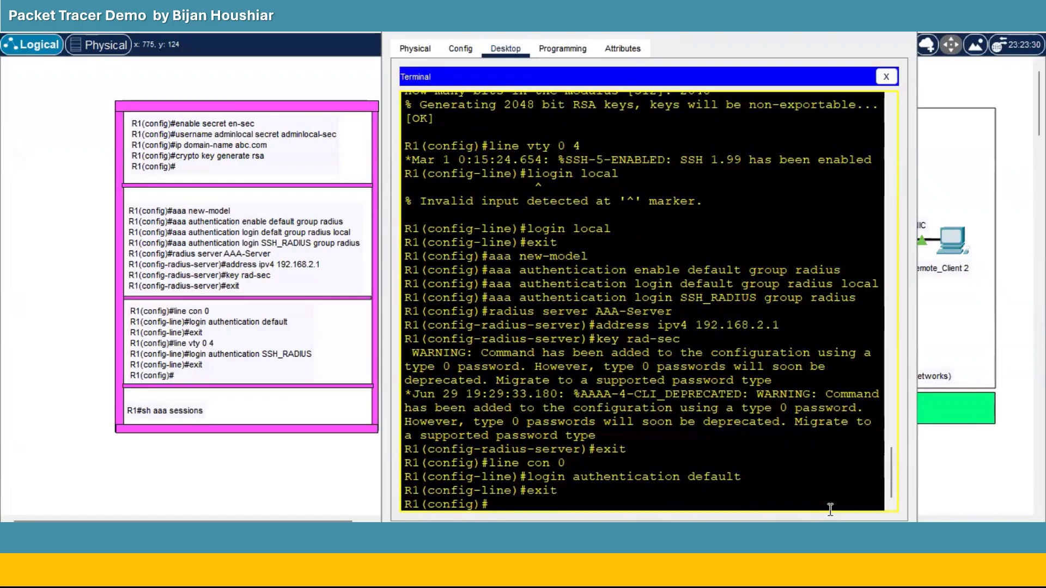
Apply the SSH_RADIUS login list to vty lines 0 4 and return to global config.
type("line vty 0 4")
key("Return")
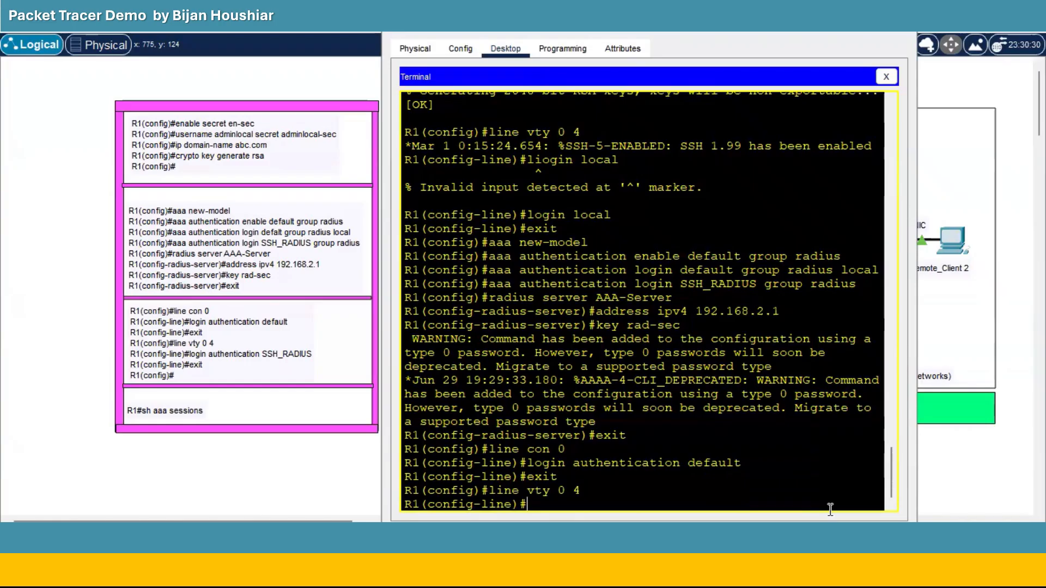
type("login")
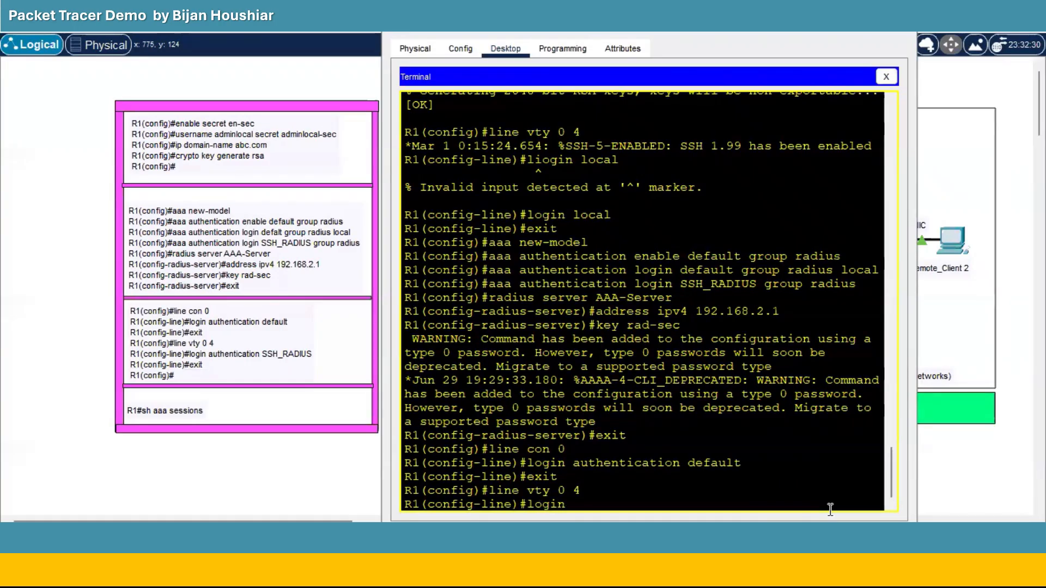
type(" authentic")
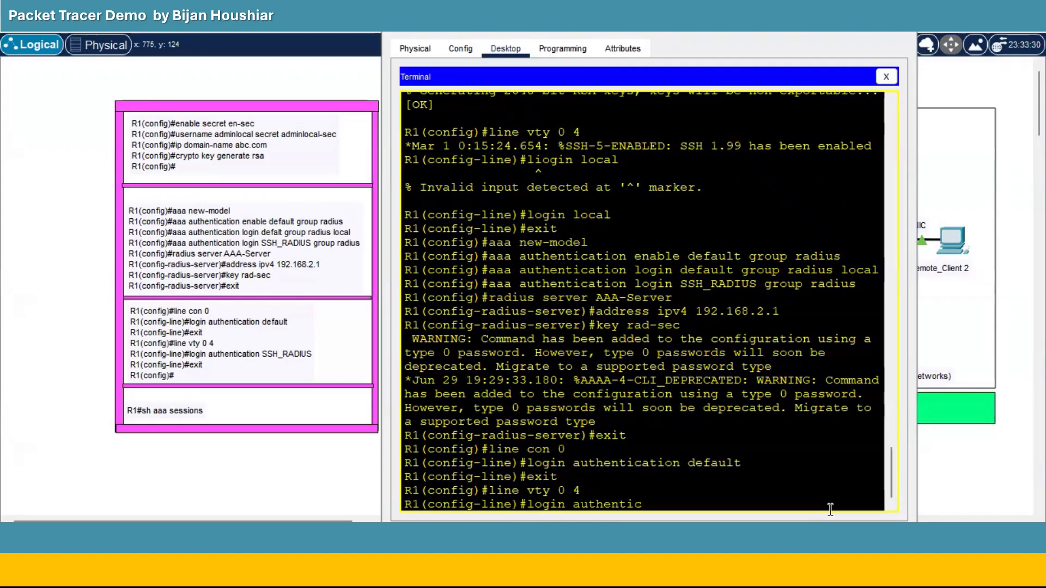
type("ation SSH_RADI")
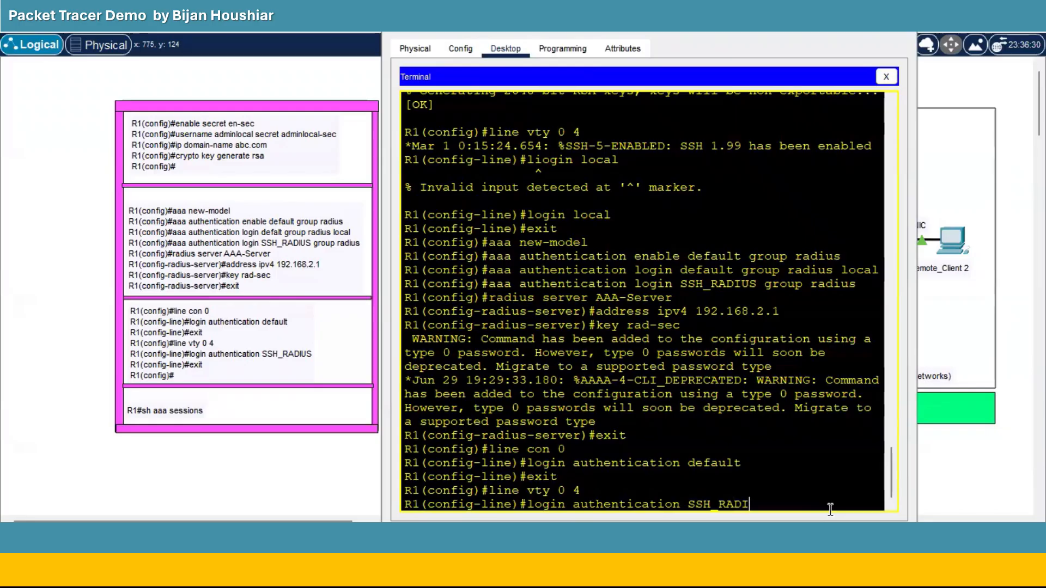
type("US")
key("Return")
type("exit")
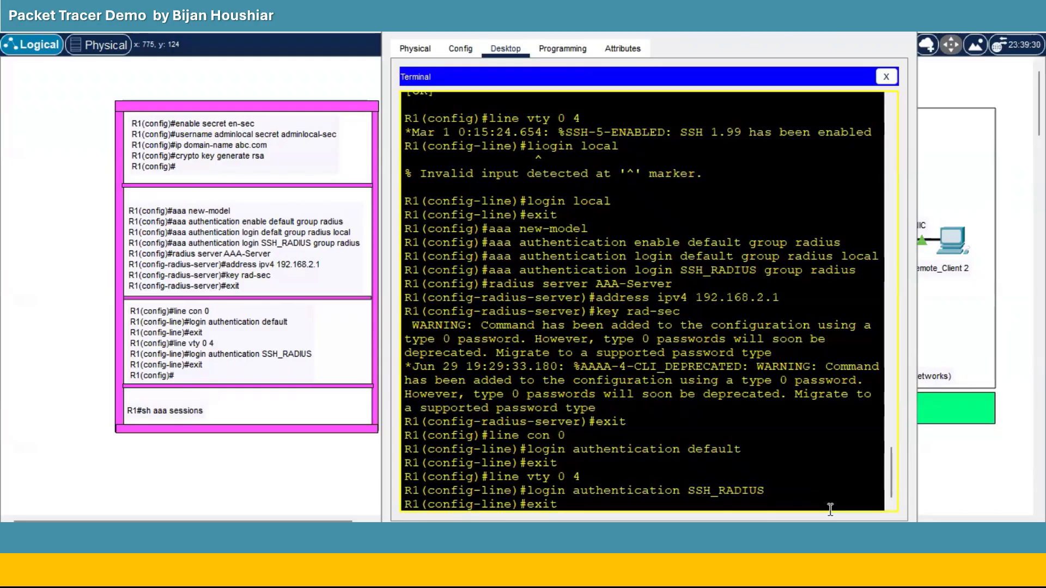
key("Return")
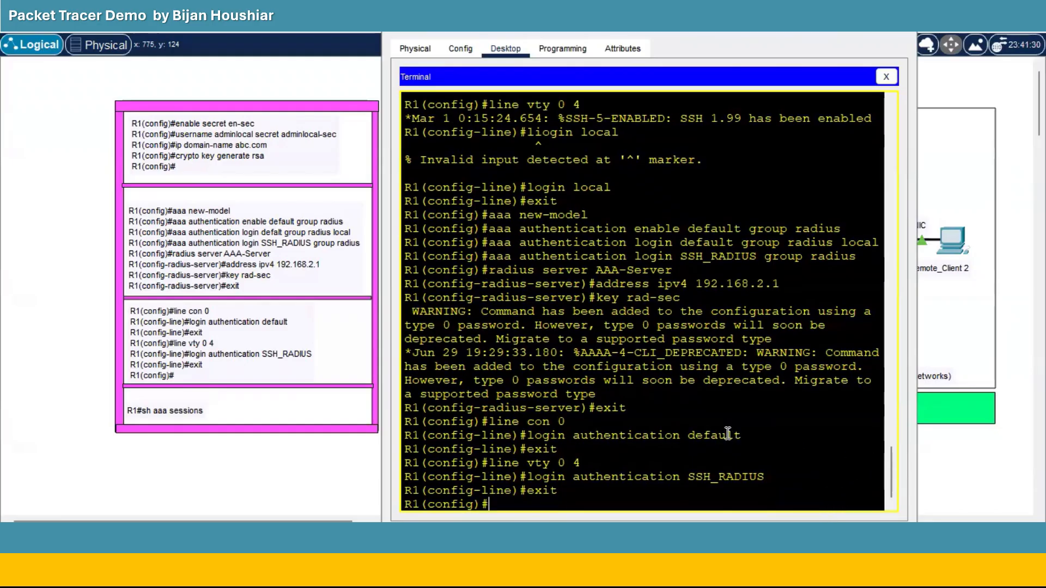
Turn on the AAA service in AAA_Server's Services settings.
left_click(828, 31)
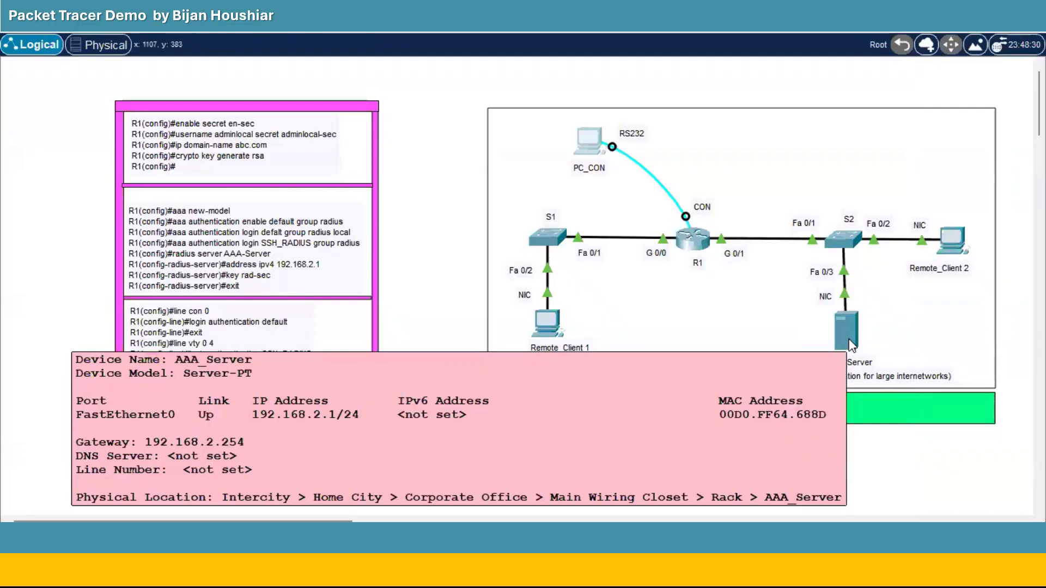
left_click(851, 344)
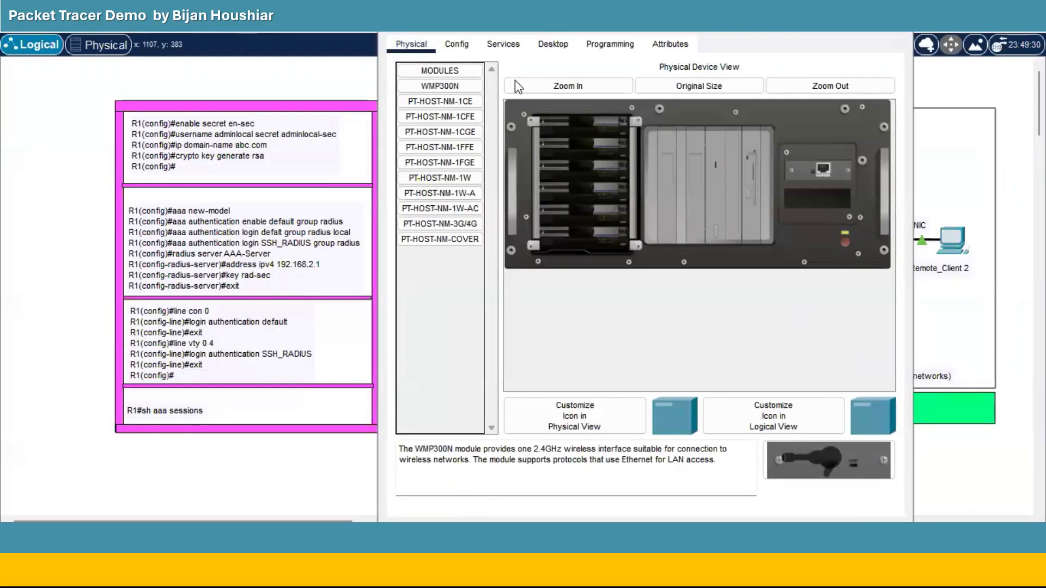
left_click(503, 46)
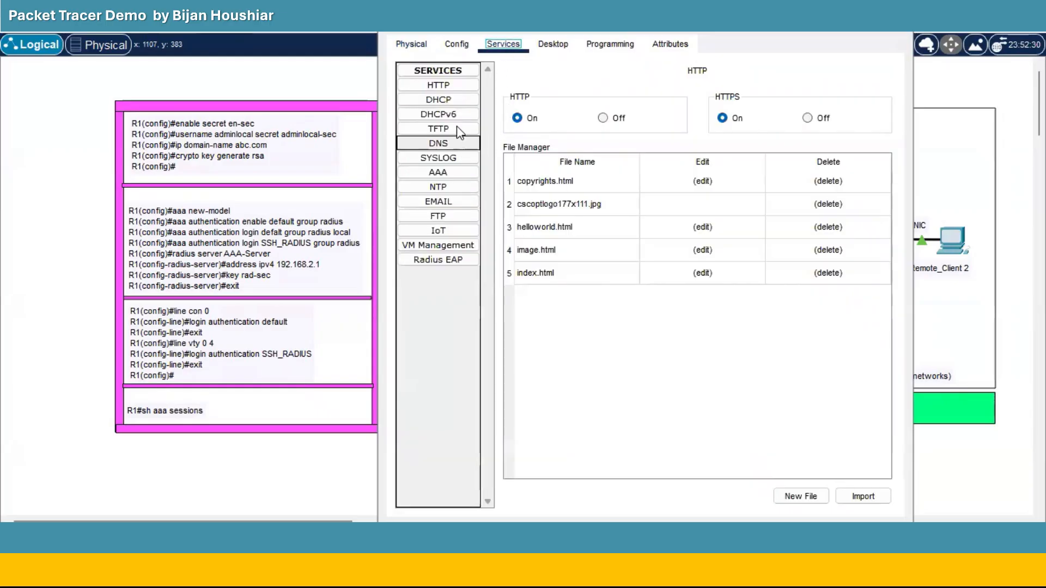
left_click(447, 173)
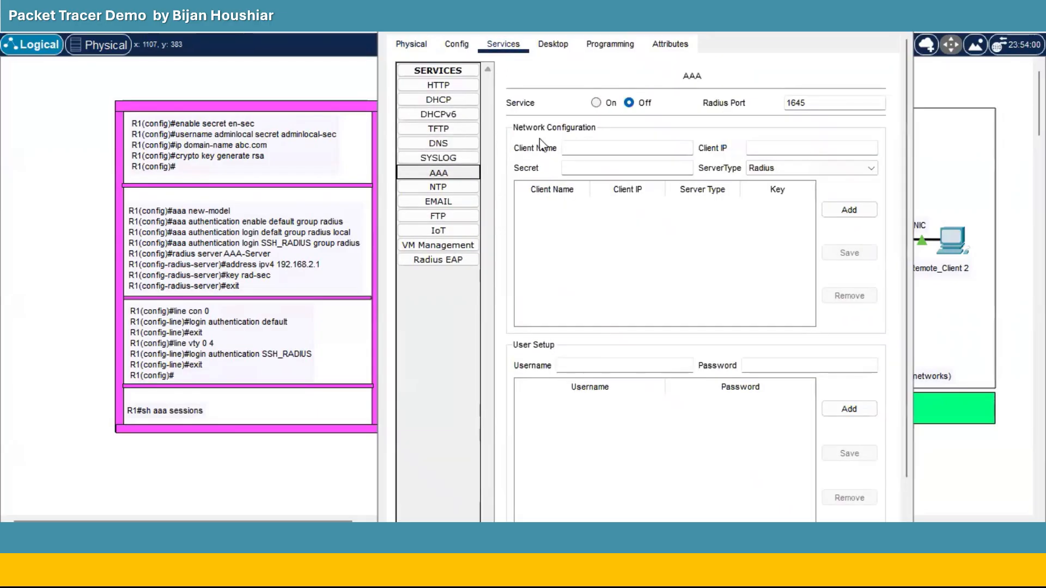
left_click(596, 103)
Add R1 at 192.168.1.254 as a RADIUS client with the shared secret.
left_click(593, 148)
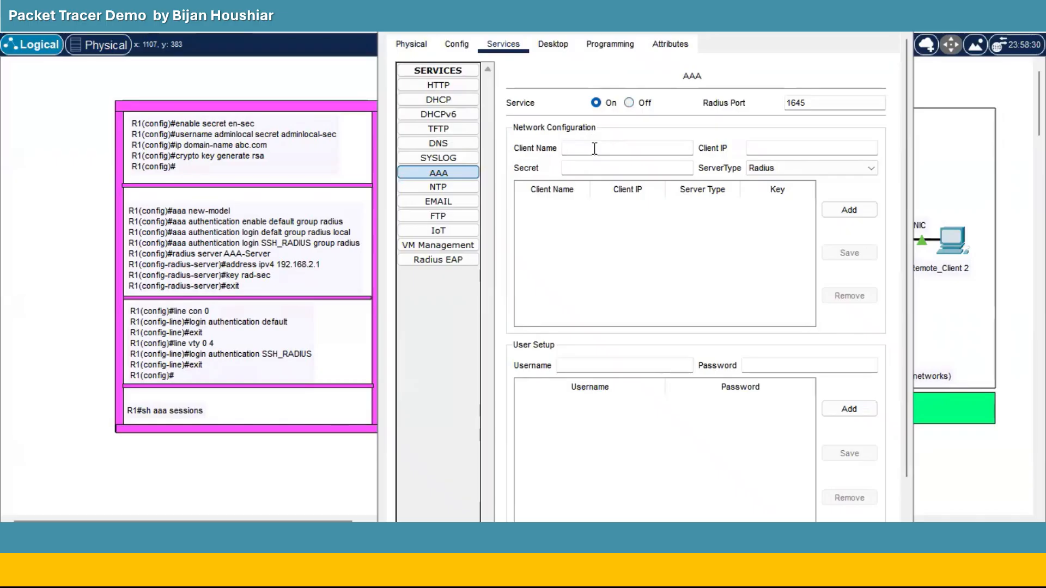
type("R1")
left_click(767, 145)
type("192.168.1.")
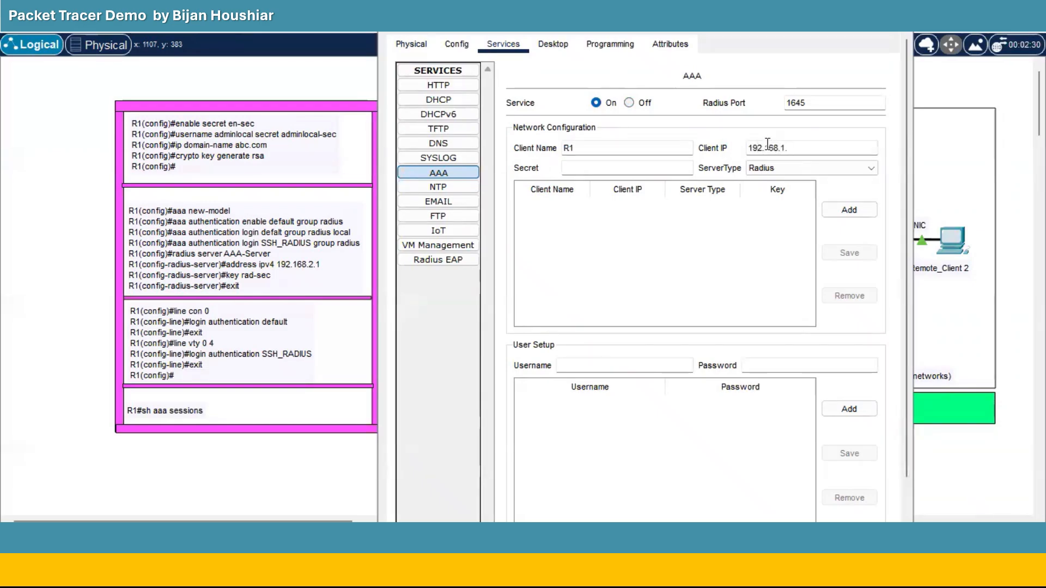
type("254")
left_click(648, 168)
type("rad-sec")
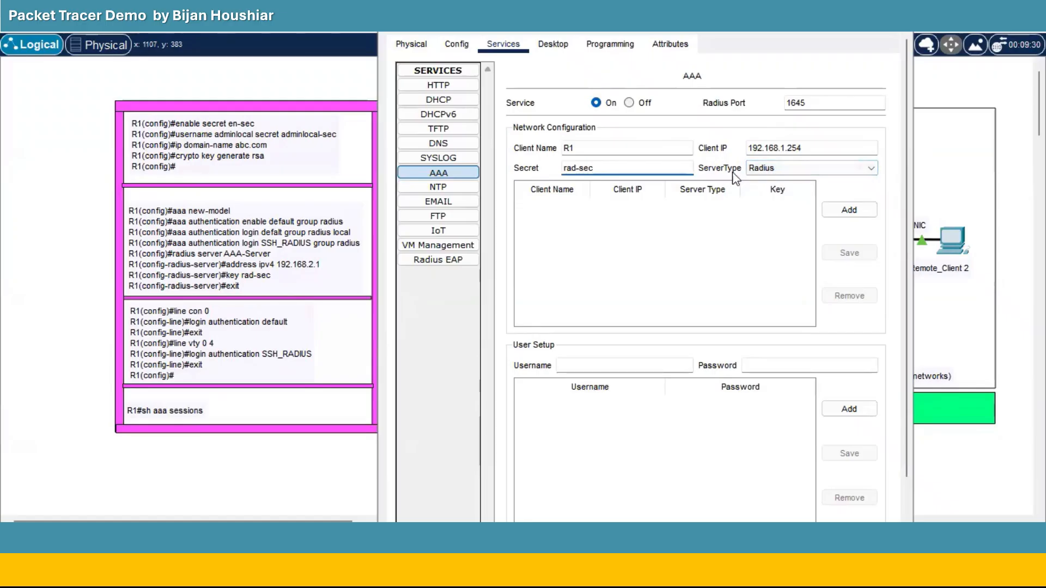
left_click(840, 211)
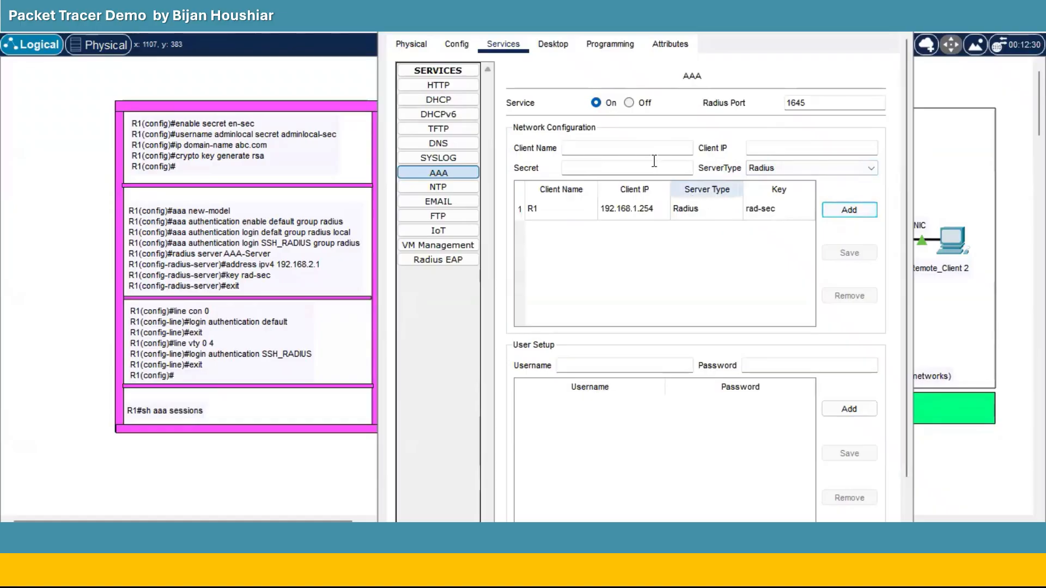
Add R1 at 192.168.2.254 as a second RADIUS client with the same secret.
left_click(637, 150)
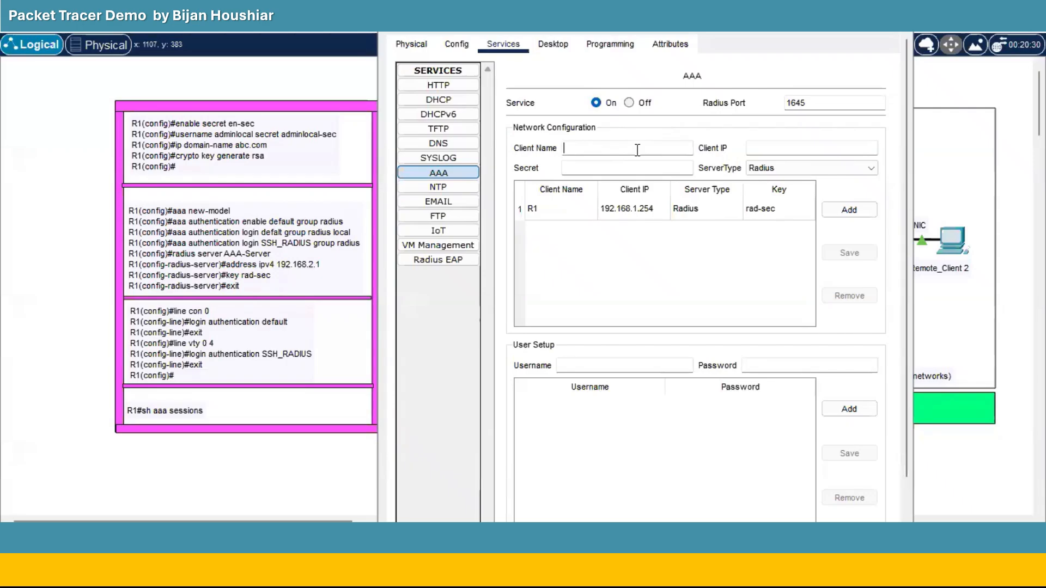
type("R1")
left_click(776, 143)
type("192.168.2.254")
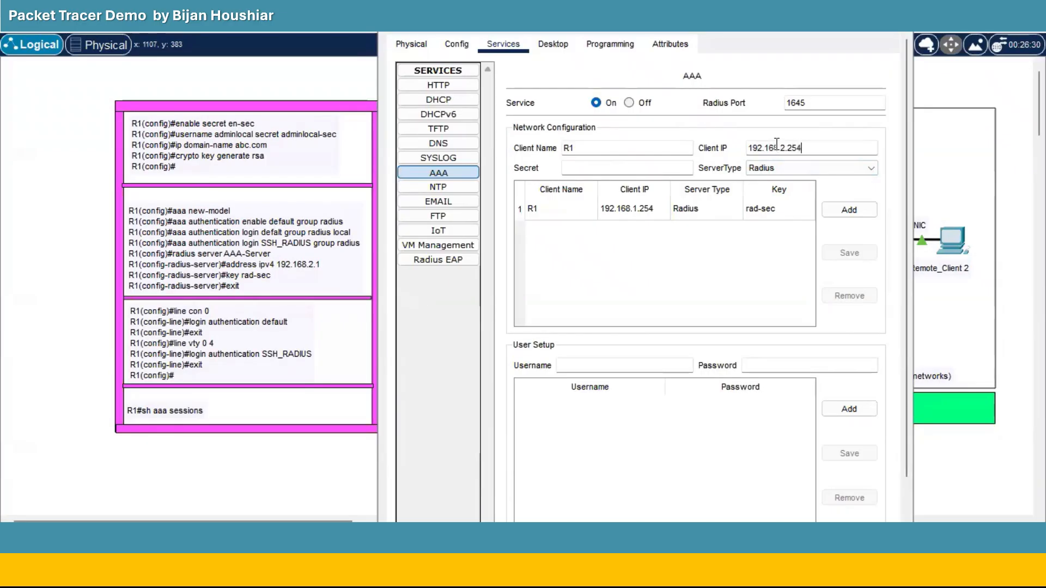
left_click(625, 164)
type("rad-sec")
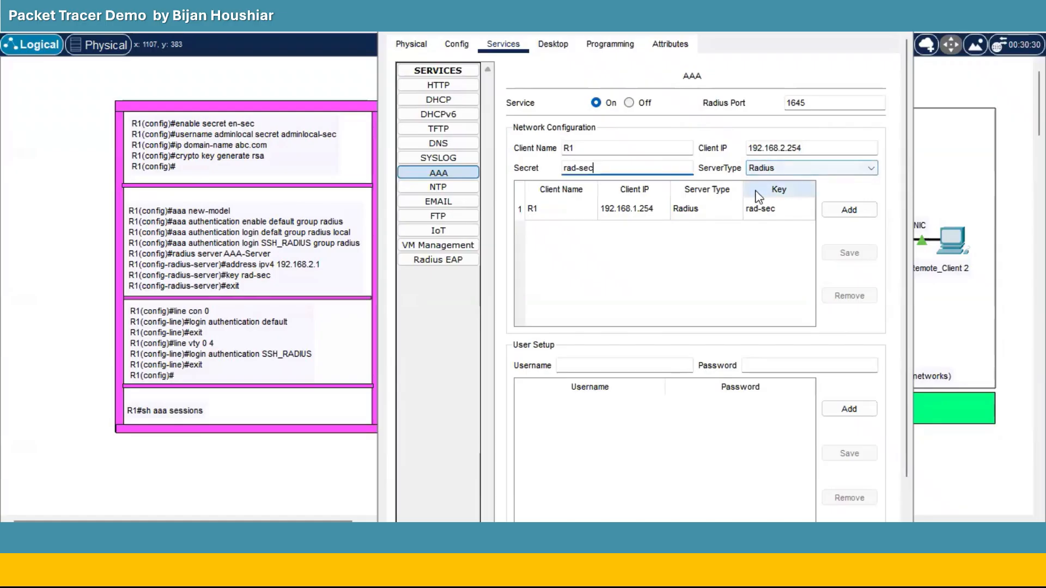
left_click(837, 212)
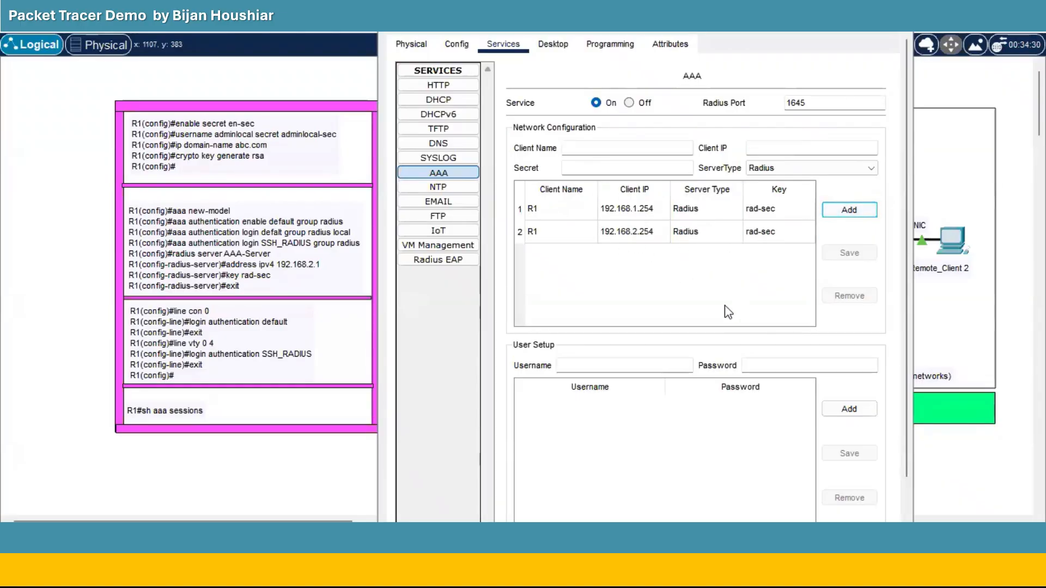
Add RADIUS users raduser1 and radadmin to AAA_Server, each with its own password.
left_click(600, 364)
type("raduser1")
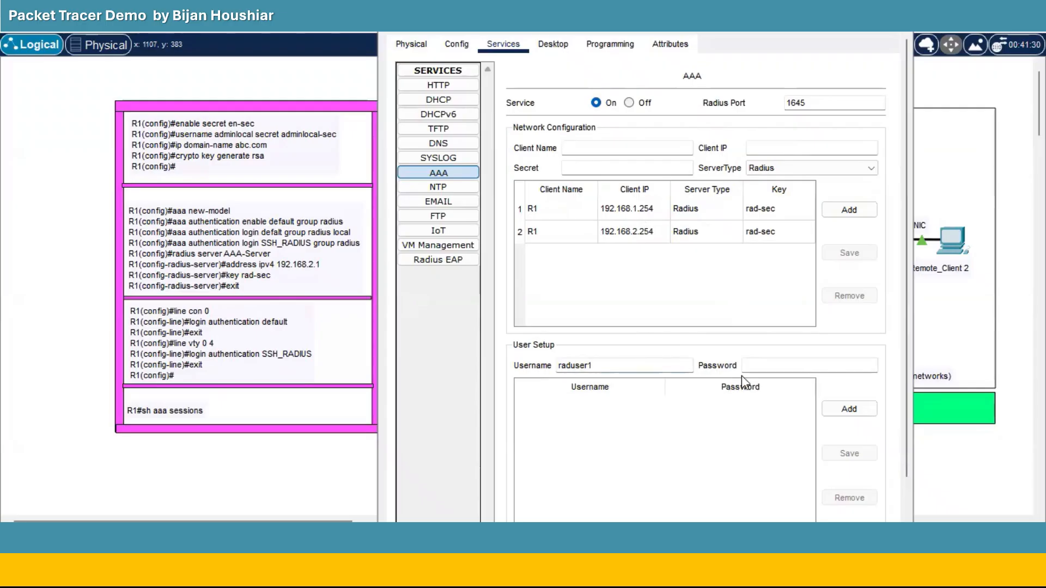
left_click(760, 368)
type("raduser1-sec")
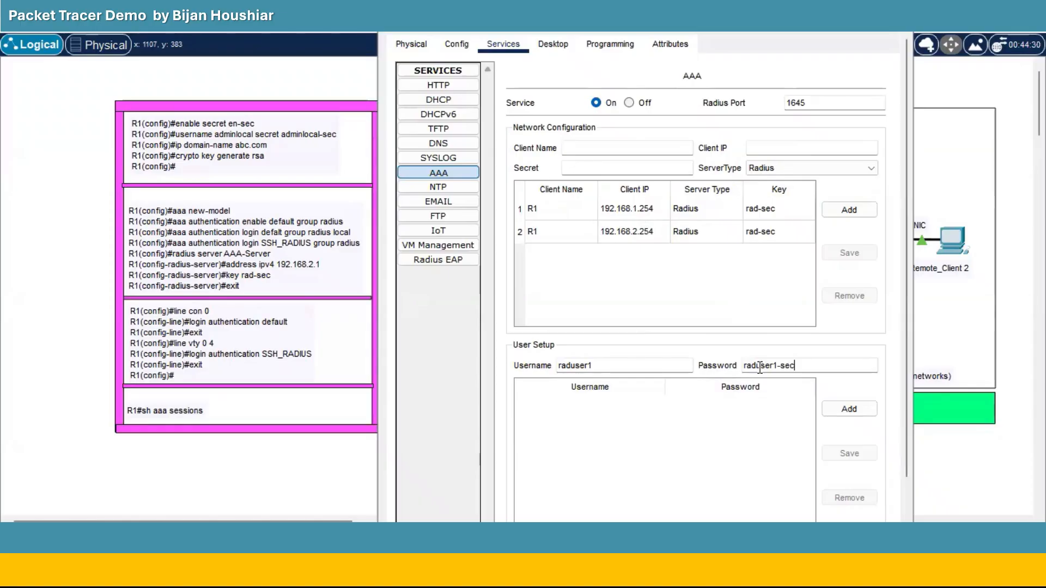
left_click(843, 410)
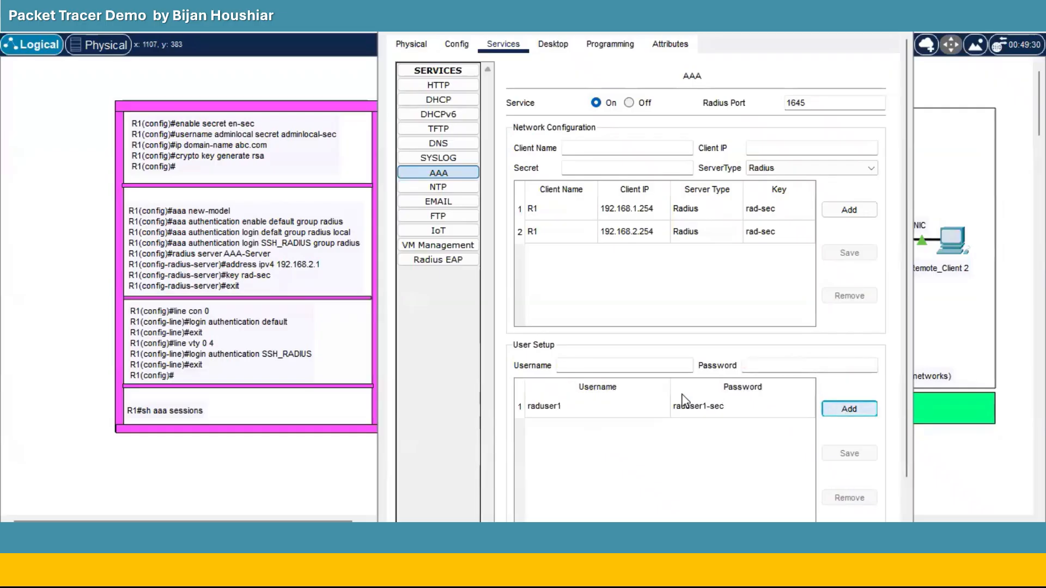
left_click(585, 366)
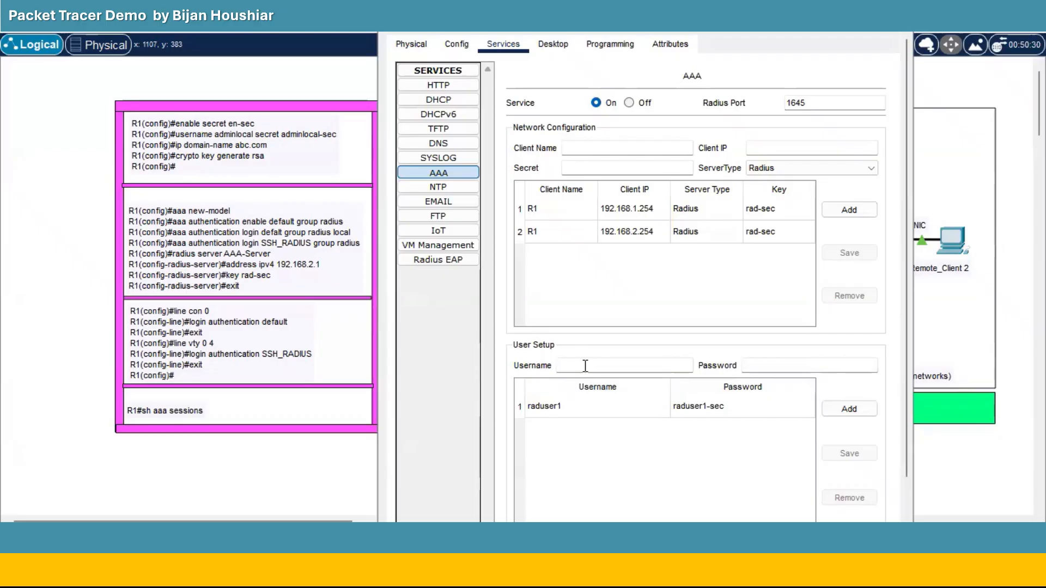
type("radadmin")
left_click(750, 368)
type("radadmin-sec")
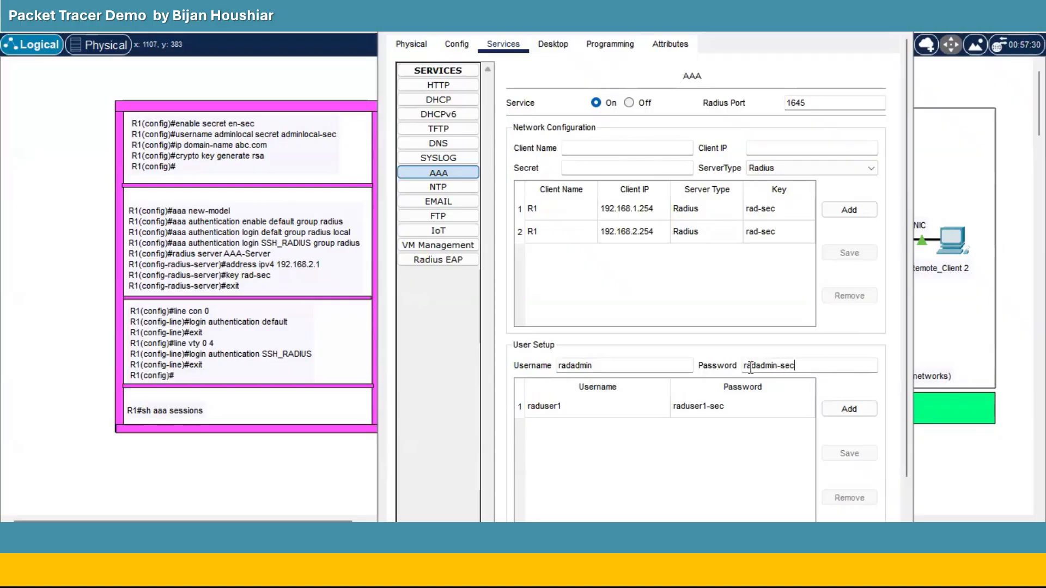
left_click(847, 409)
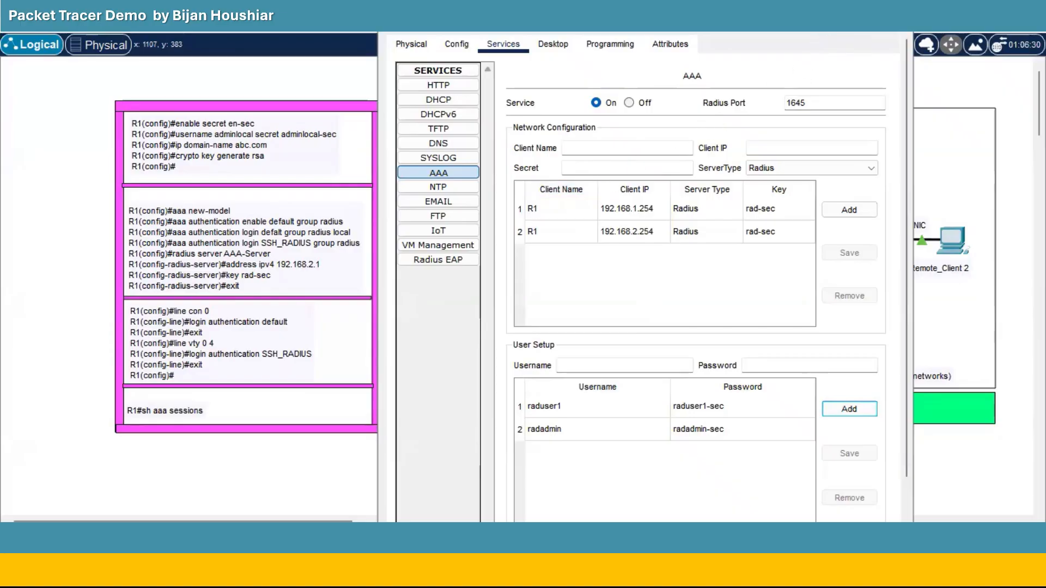
End Remote_Client 1's existing SSH session to R1 with exit.
left_click(826, 23)
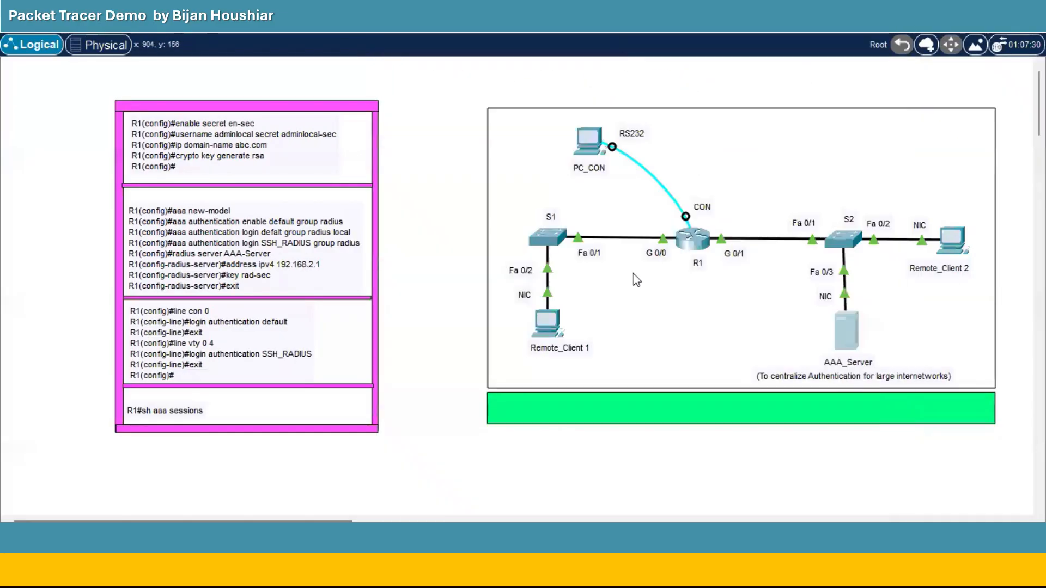
left_click(548, 326)
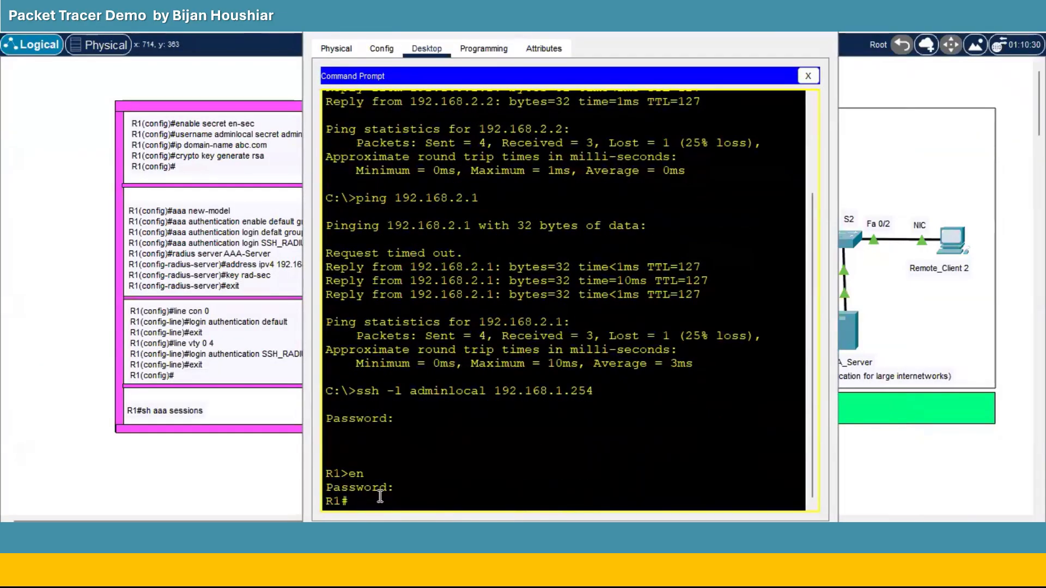
type("exit")
key("Return")
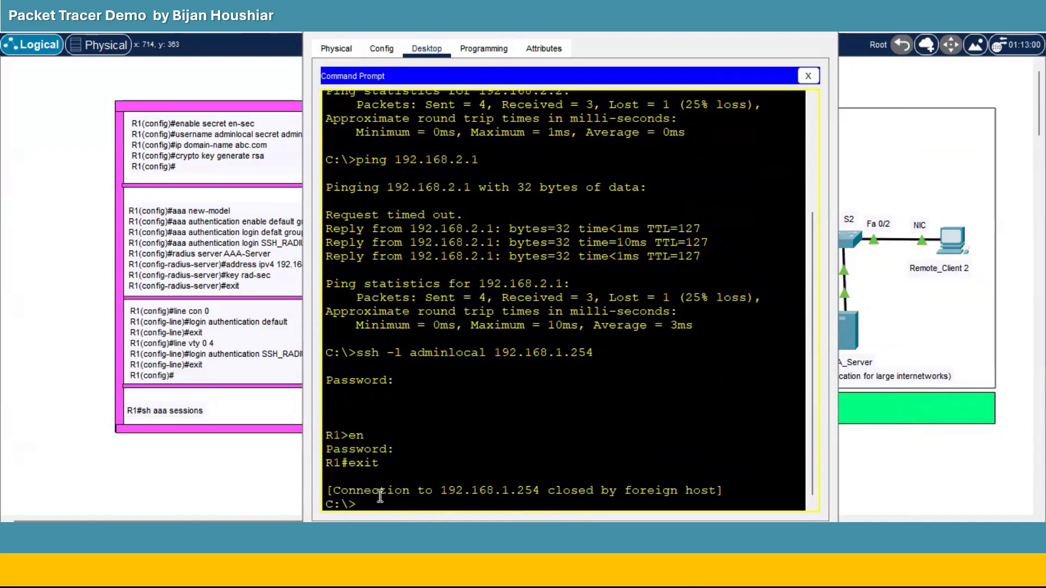
Retry SSH to 192.168.1.254 as adminlocal; the login is rejected as invalid.
key("Up")
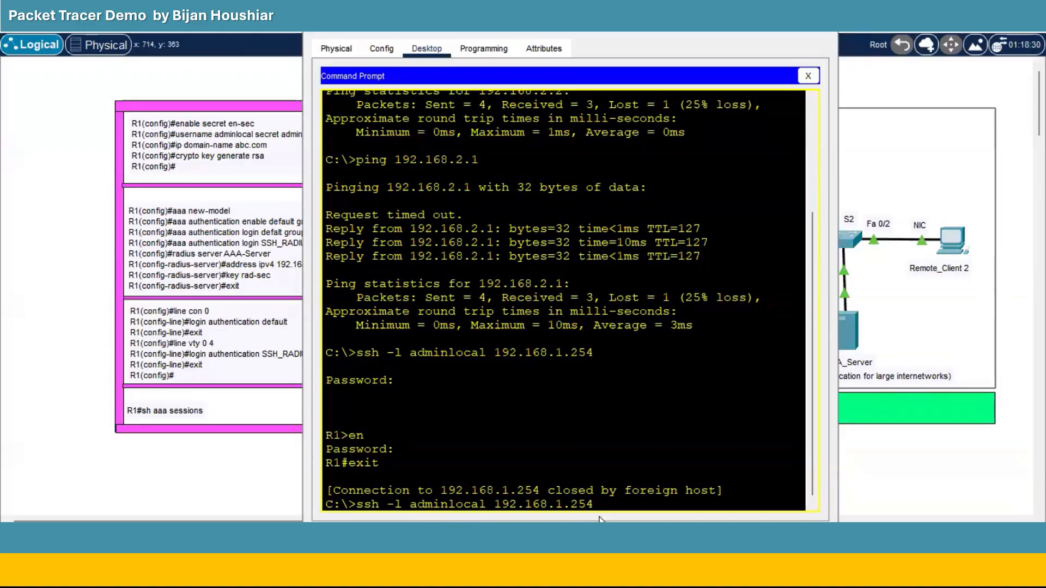
key("Return")
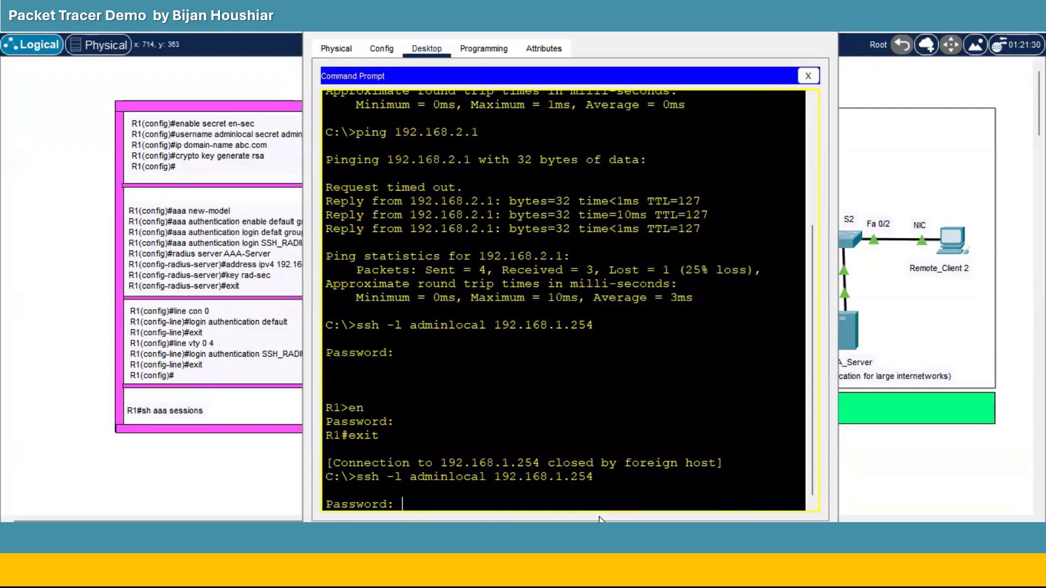
key("Return")
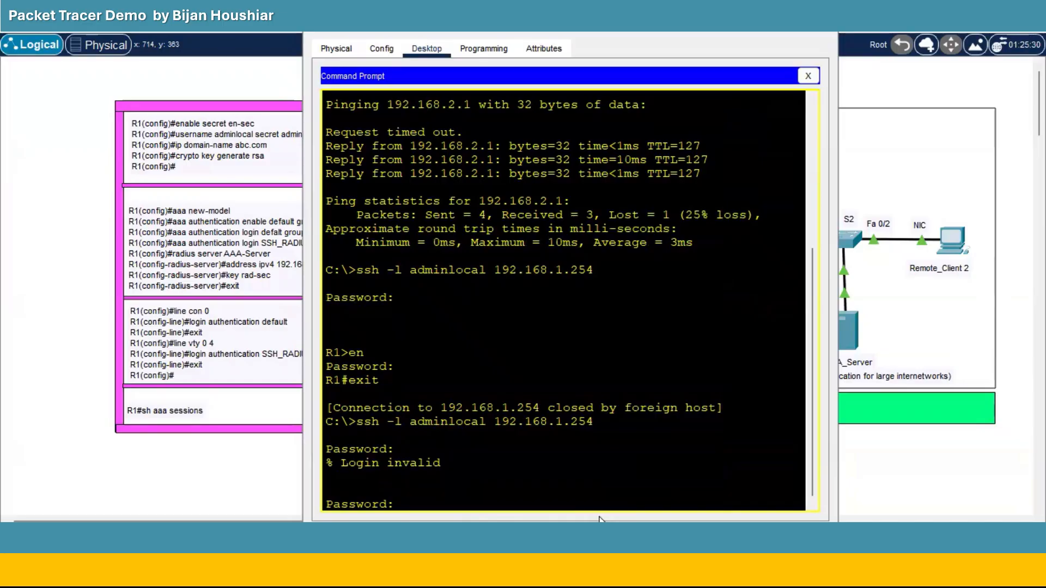
key("Return")
key("Return")
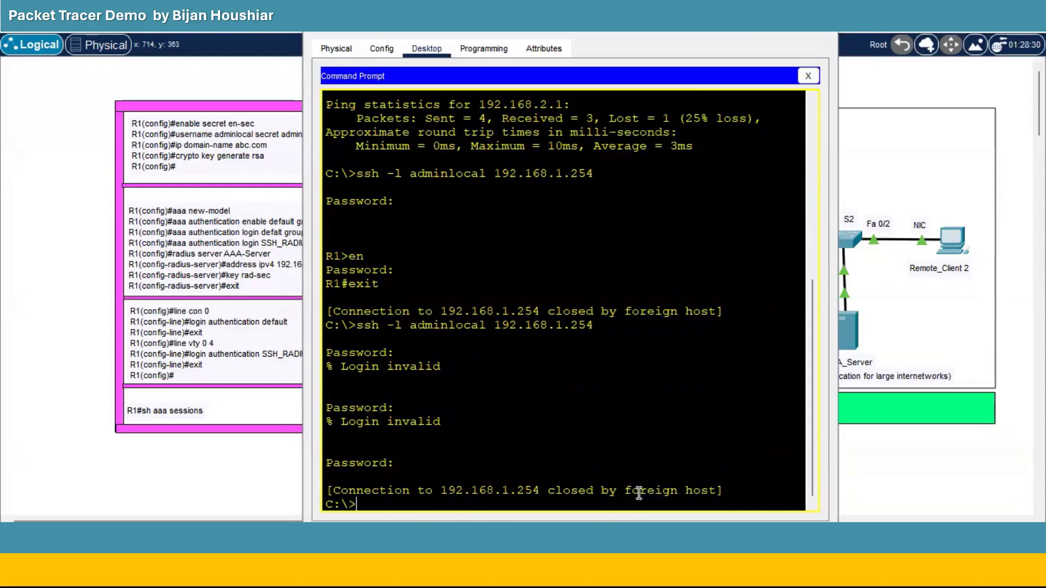
key("Up")
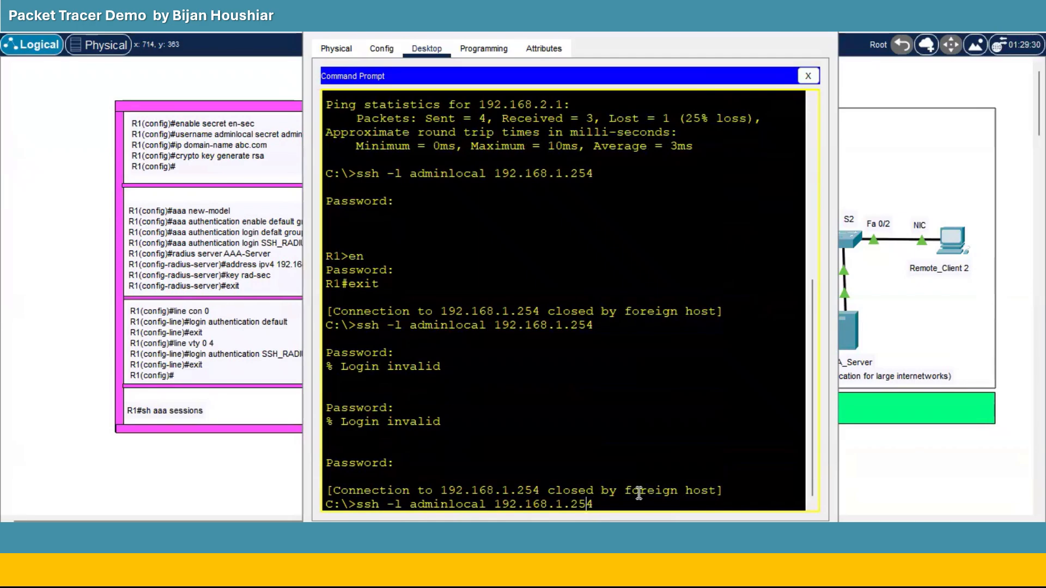
SSH to R1 at 192.168.1.254 as raduser1 and log in with its password.
key("Left")
key("Left")
key("Left")
key("Left")
key("Left")
key("Left")
key("BackSpace")
key("BackSpace")
key("BackSpace")
key("BackSpace")
key("BackSpace")
key("BackSpace")
key("BackSpace")
key("BackSpace")
key("BackSpace")
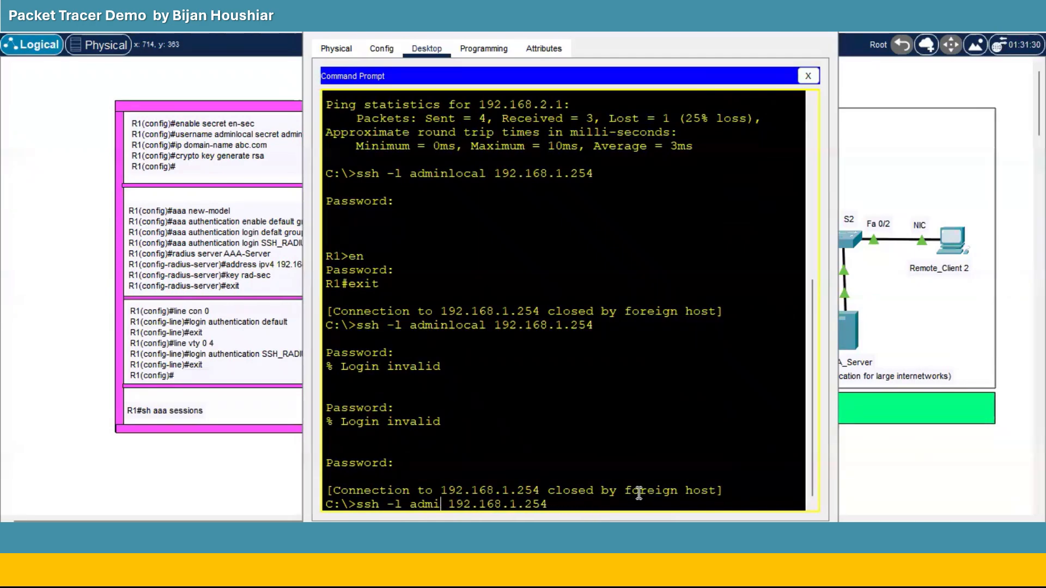
key("BackSpace")
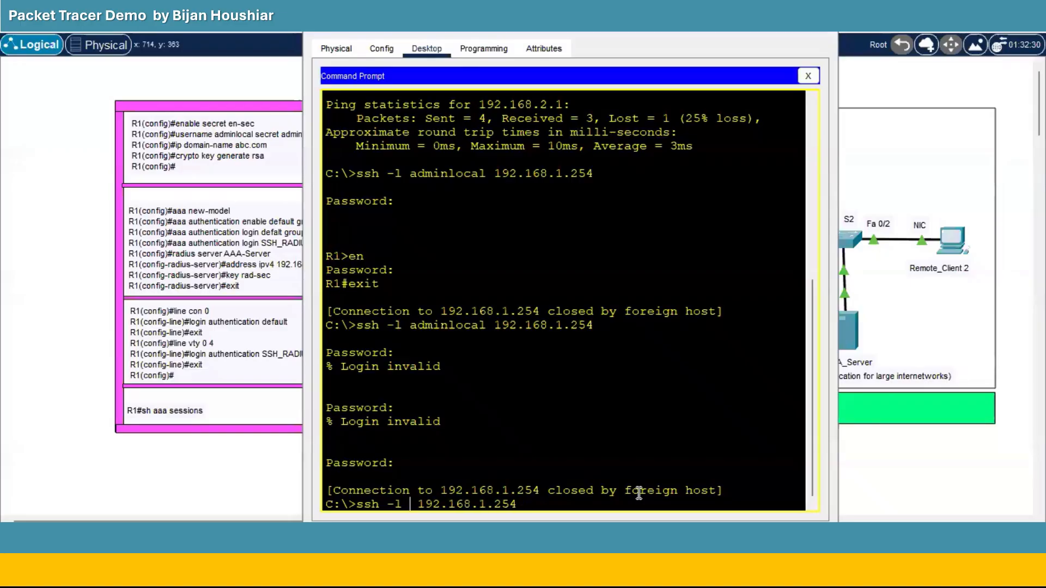
type("raduser")
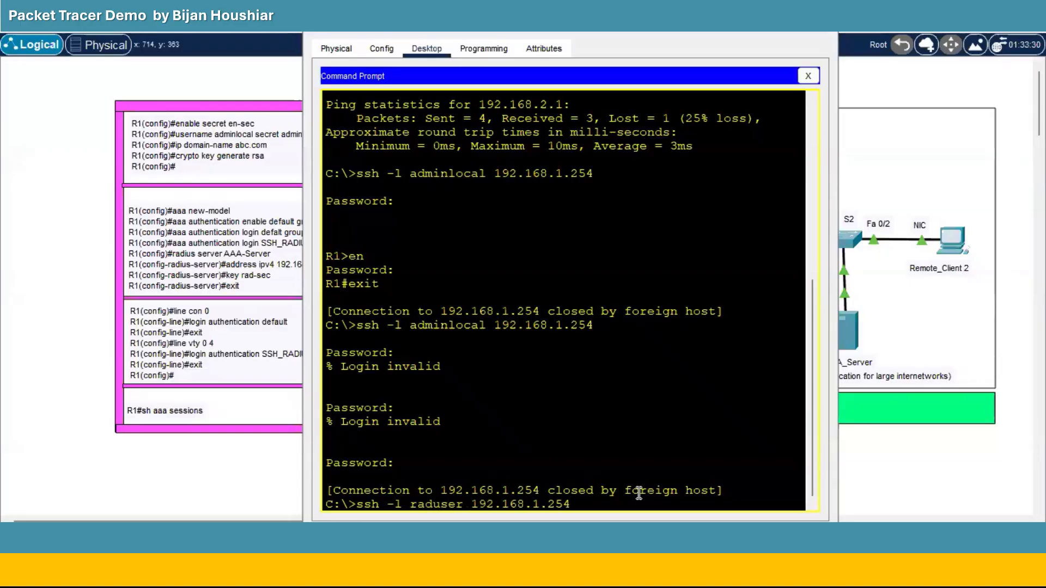
type("1")
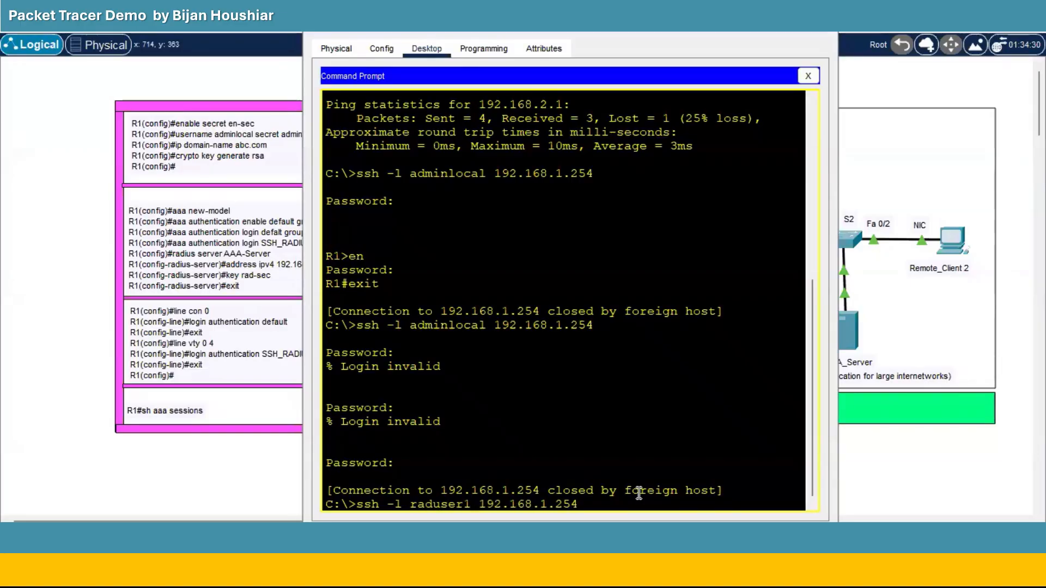
key("Return")
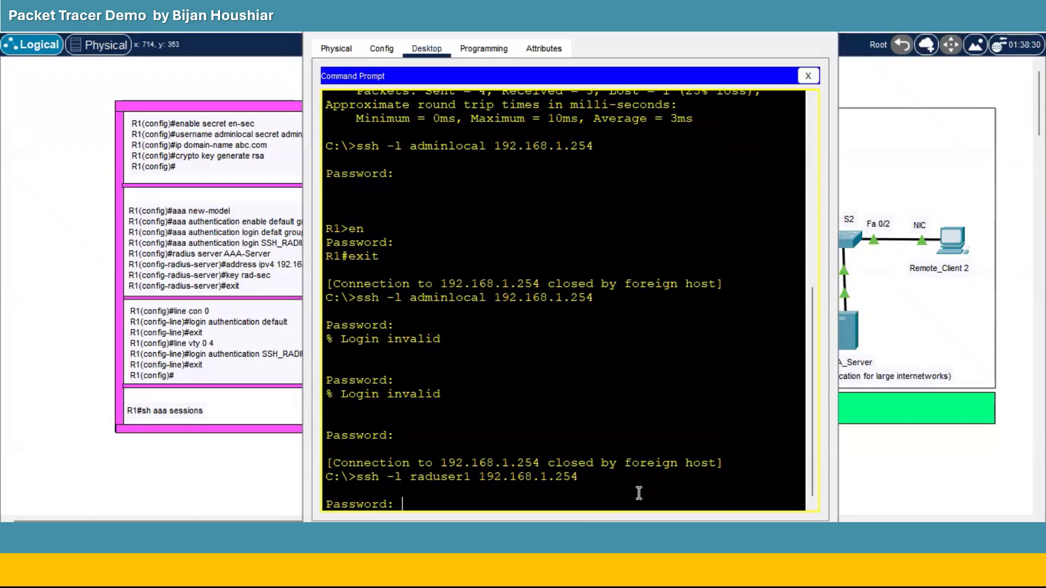
key("Return")
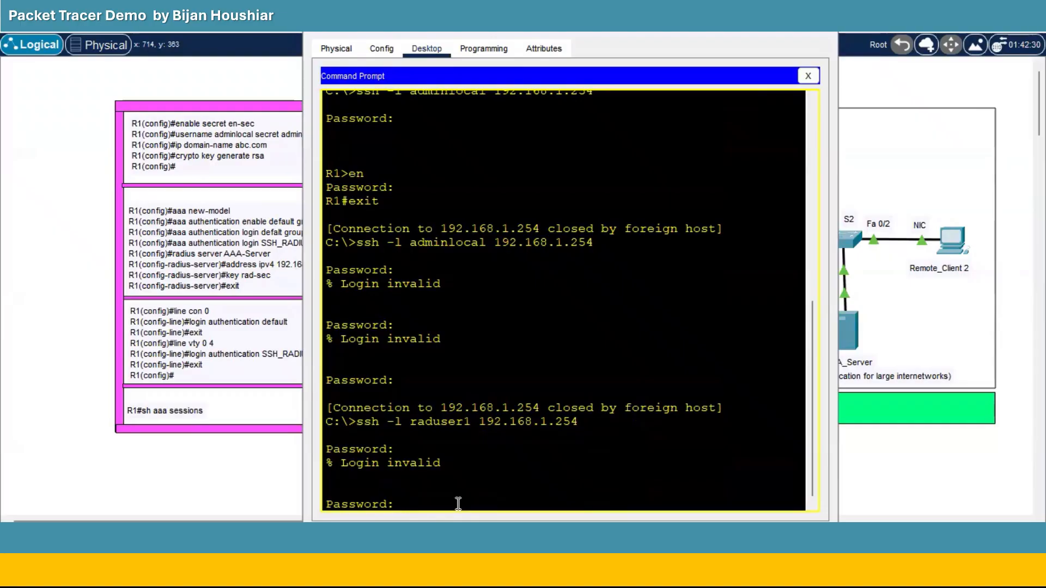
key("Return")
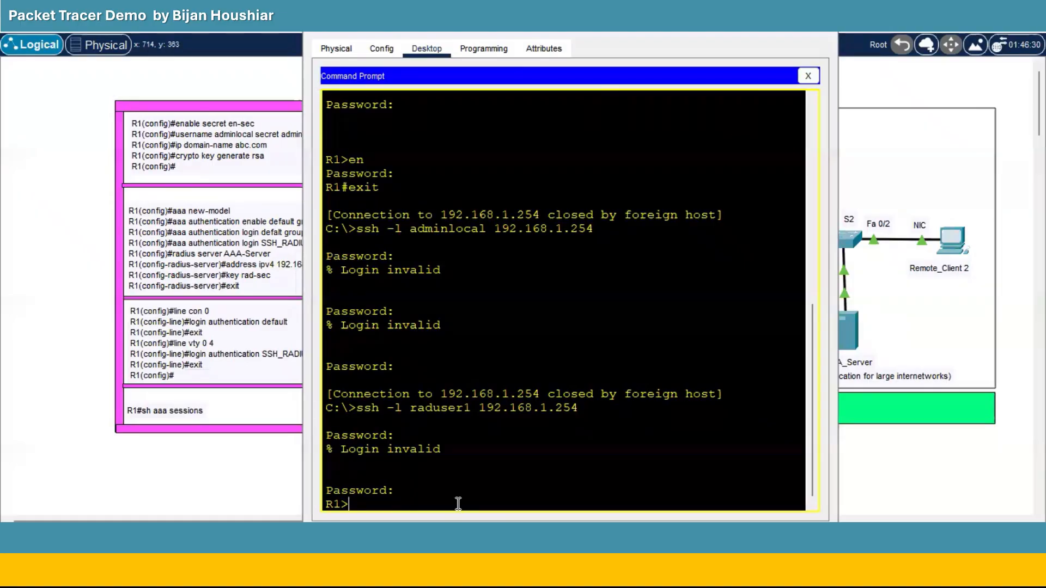
Run en and authenticate until the privileged R1# prompt appears.
type("en")
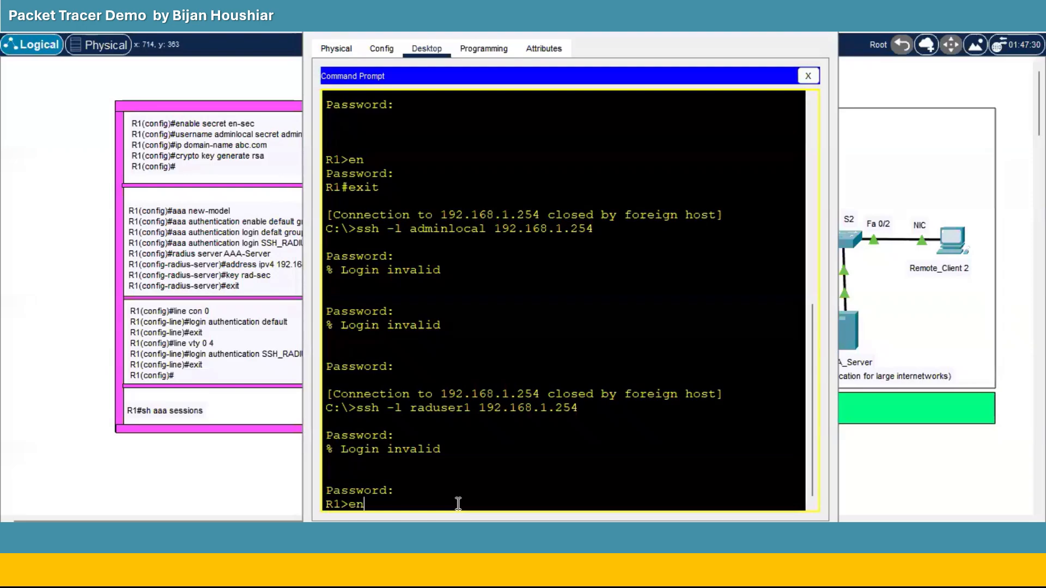
key("Return")
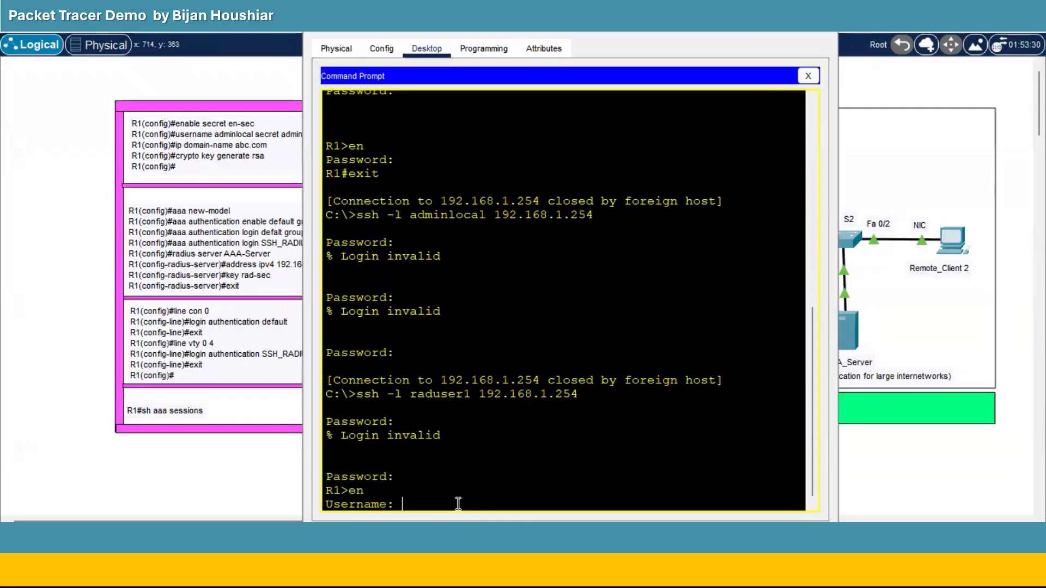
key("Return")
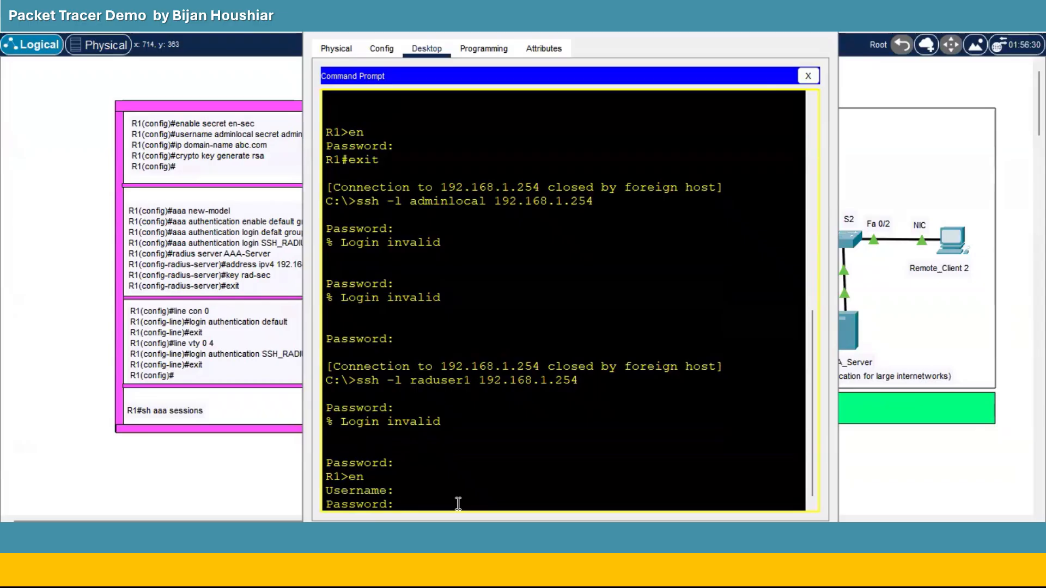
key("Return")
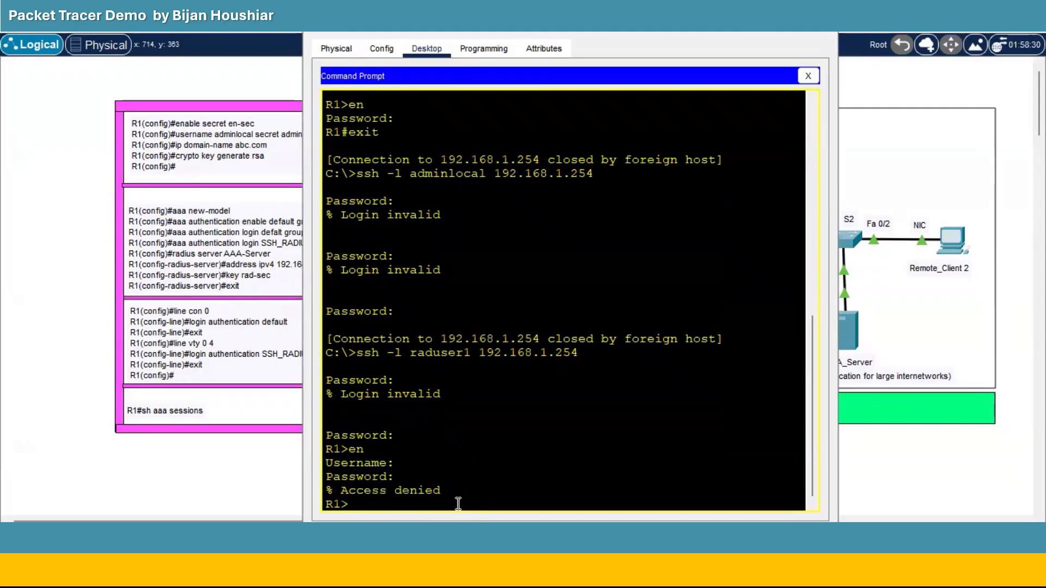
type("en")
key("Return")
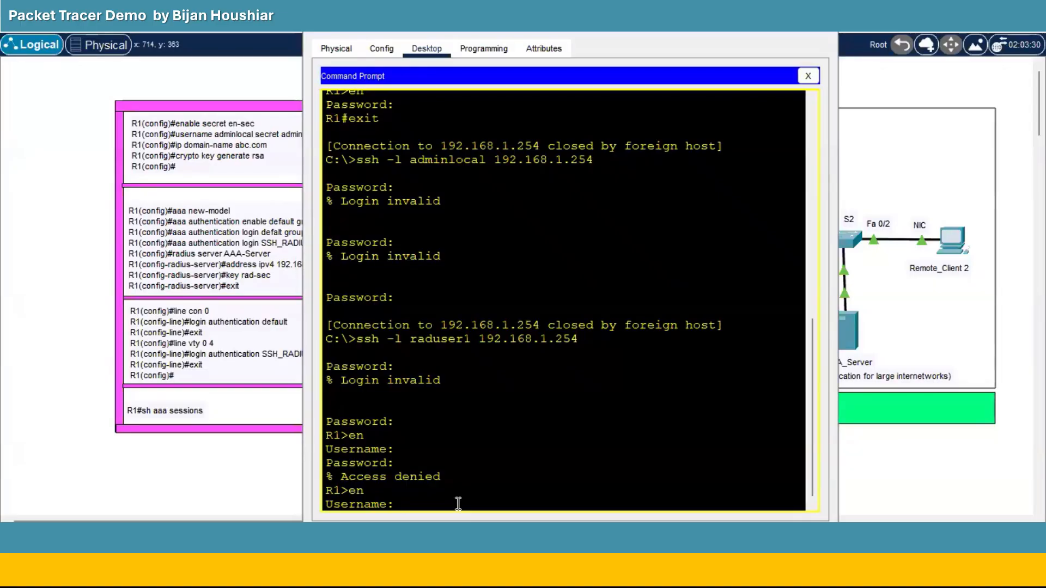
key("Return")
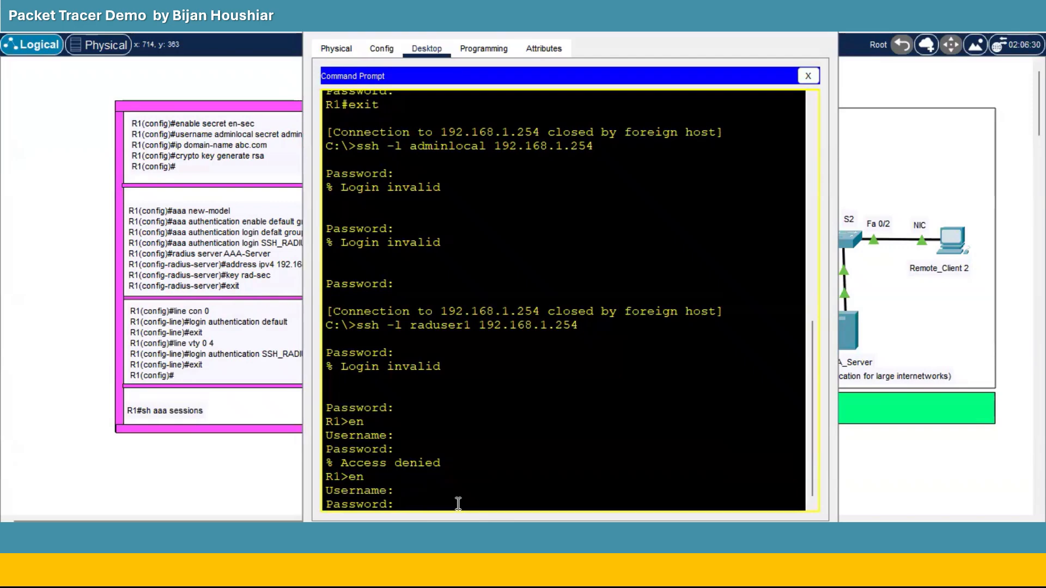
key("Return")
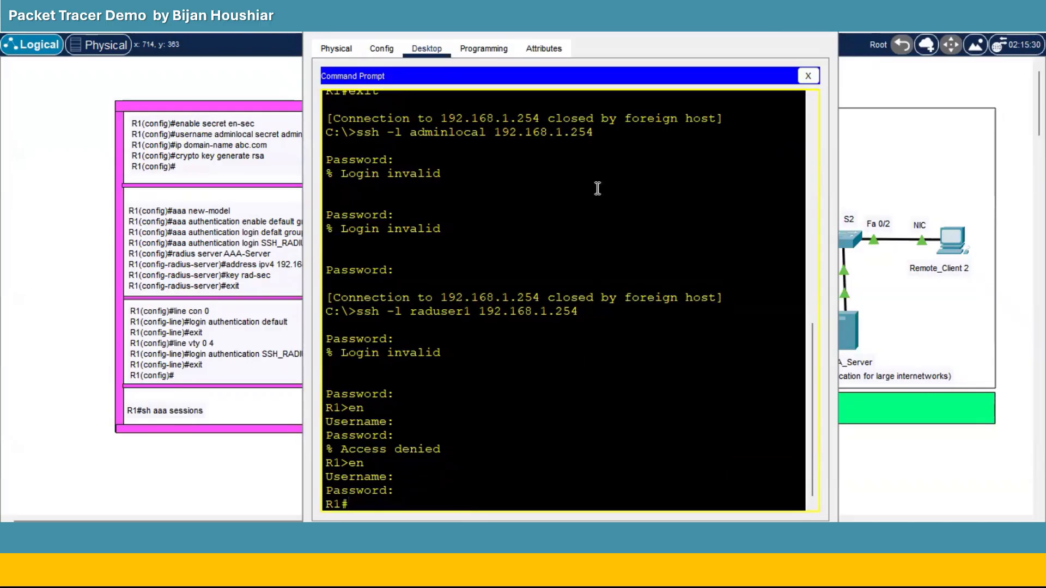
In PC_CON's terminal to R1, exit configuration mode.
left_click(745, 22)
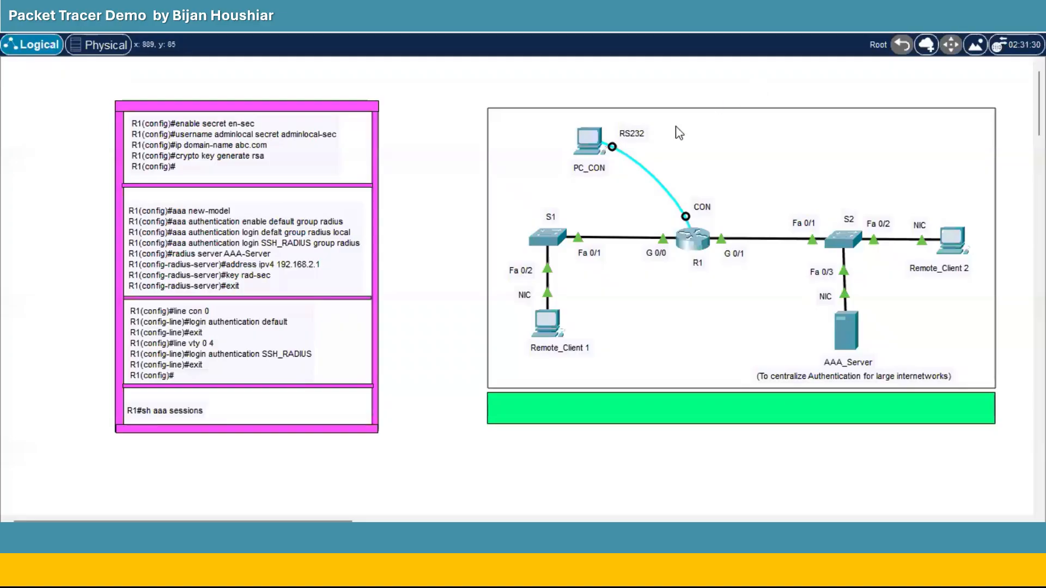
left_click(593, 140)
scroll(592, 235, "down", 8)
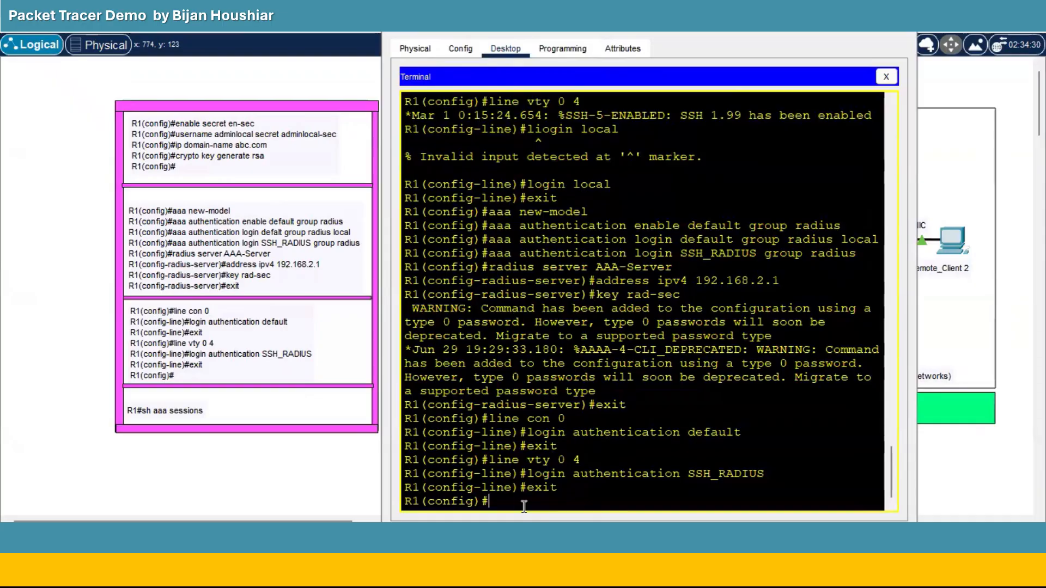
type("exit")
key("Return")
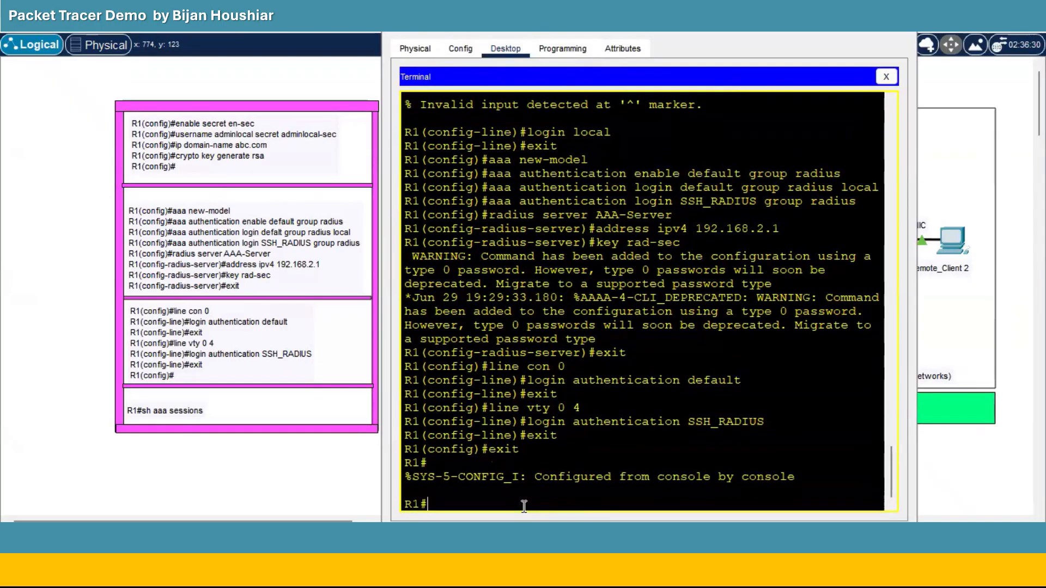
Run sh aaa sessions and highlight raduser1's source IP 192.168.1.1.
type("sh")
type("aaa sessi")
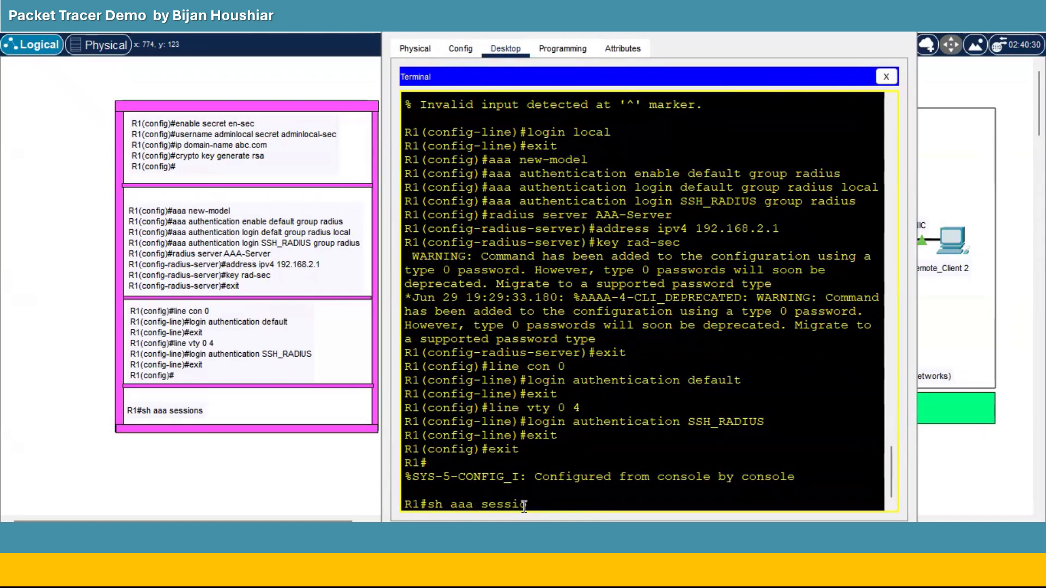
type("ons")
key("Return")
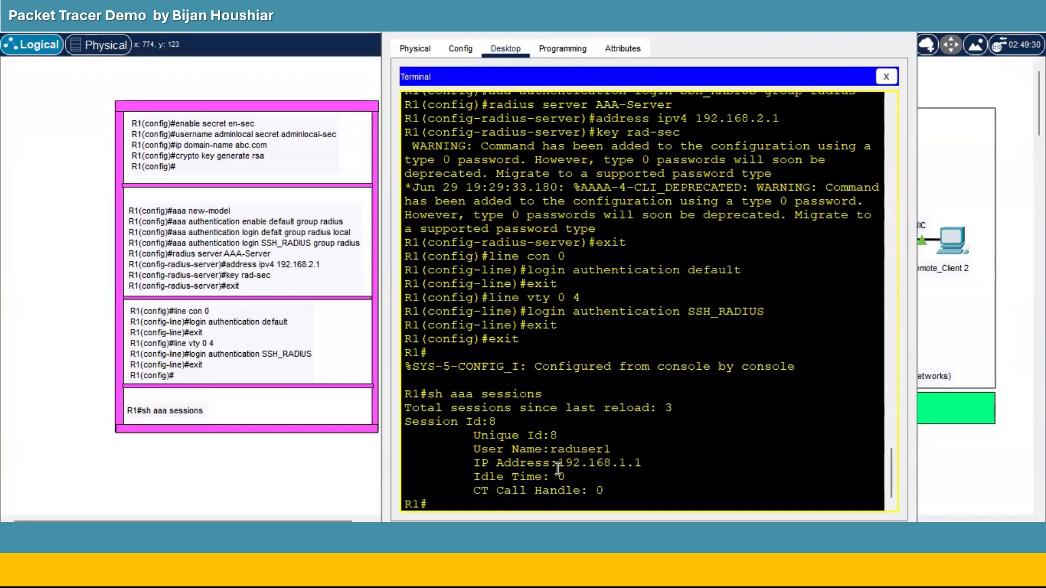
left_click_drag(559, 464, 644, 461)
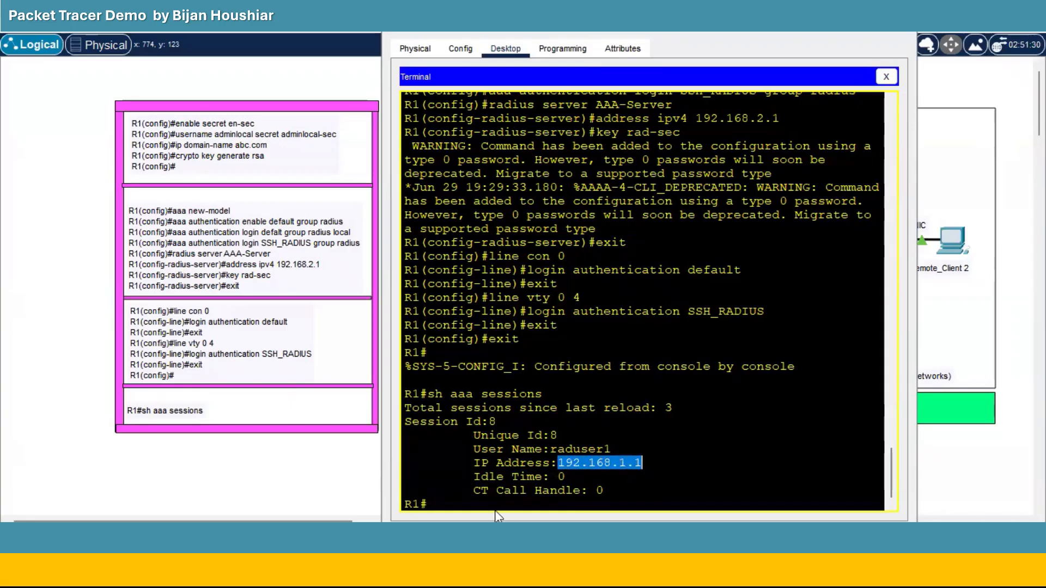
left_click(453, 505)
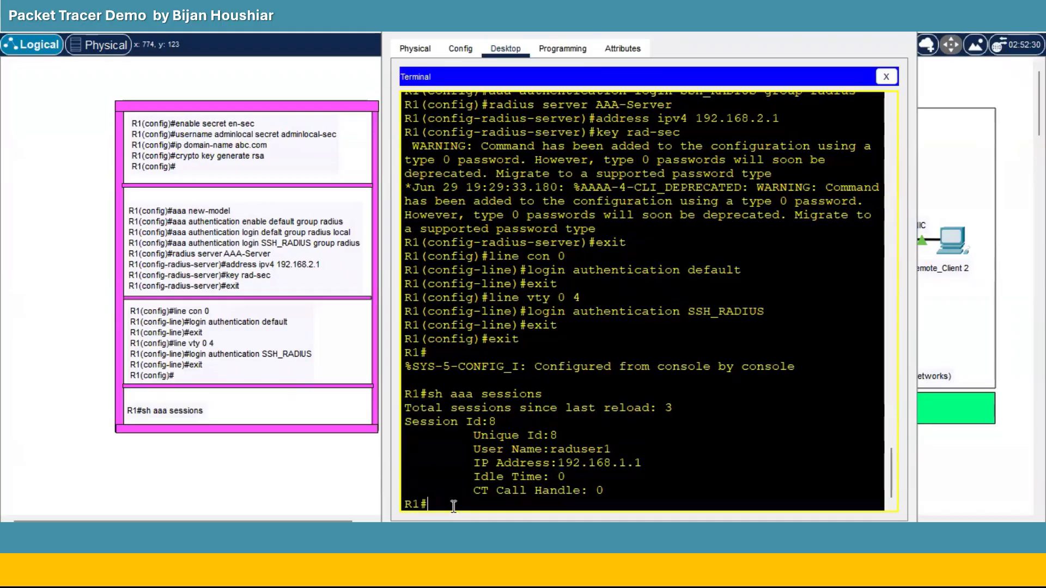